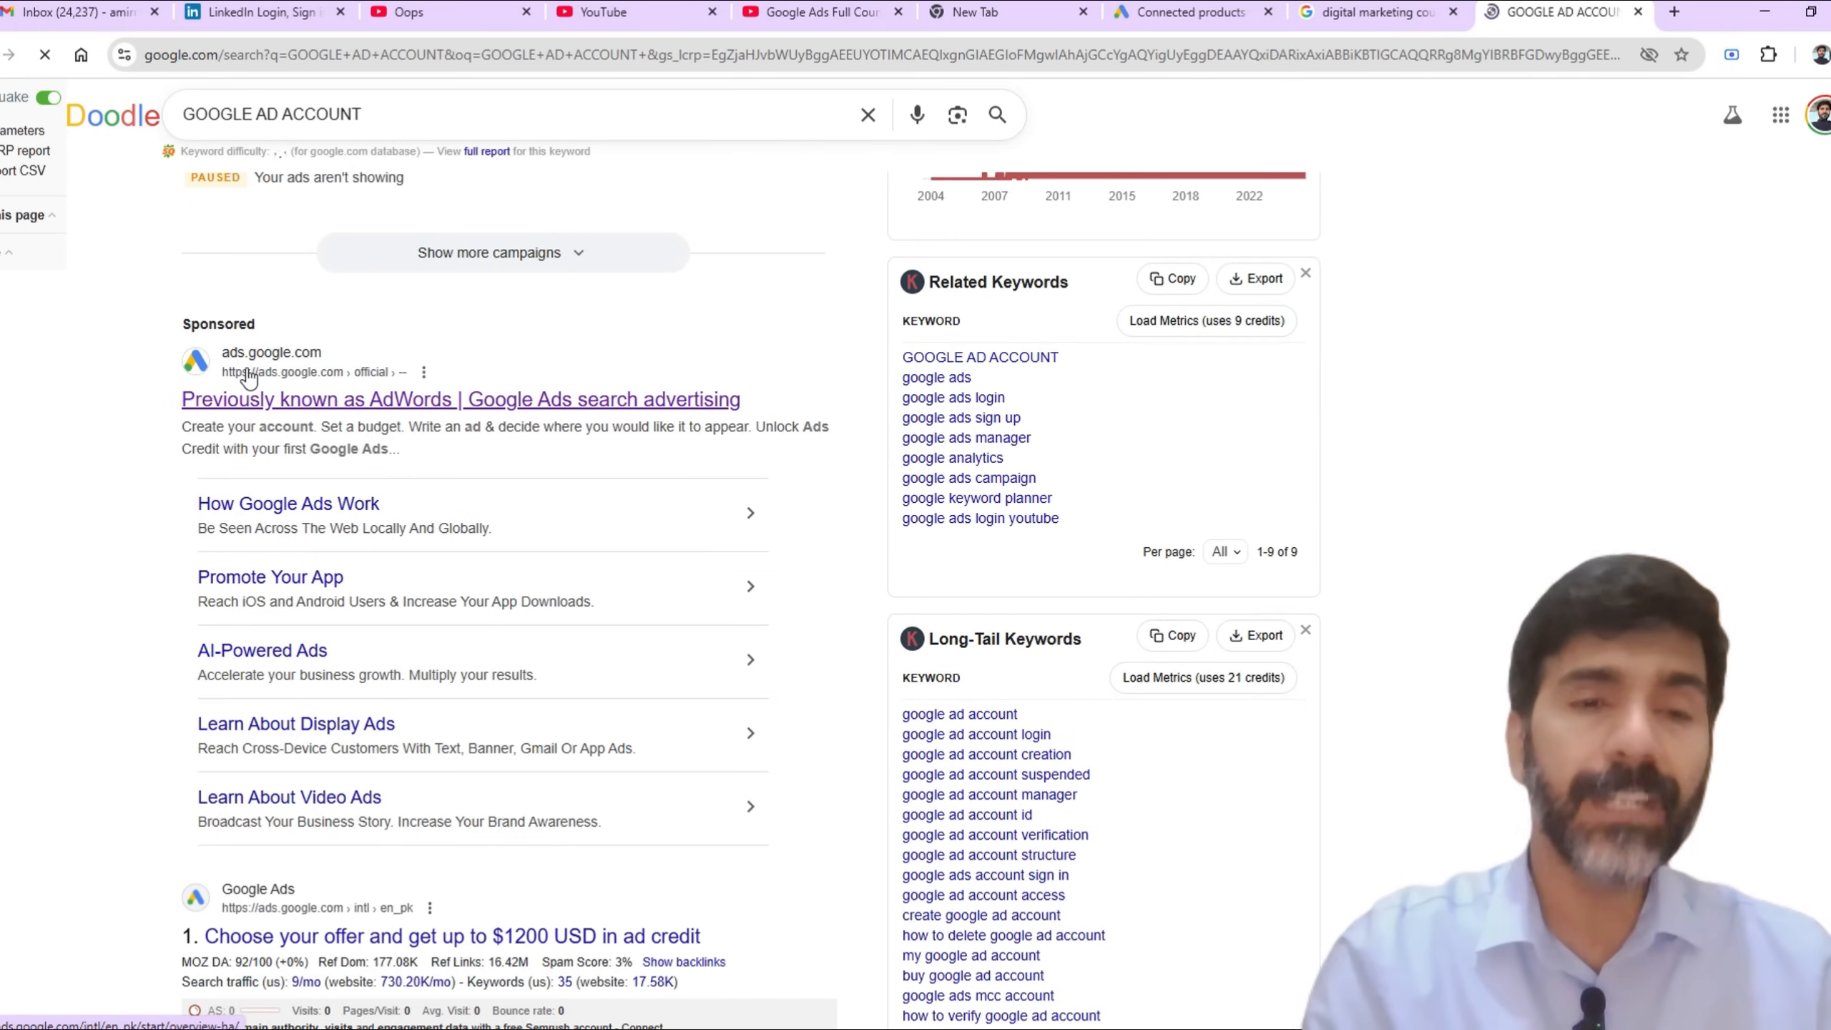
Step: Open the Google Ads site from the sponsored search result and review the sign-up ad credit offers
{"action": "left_click", "coordinate": [433, 409]}
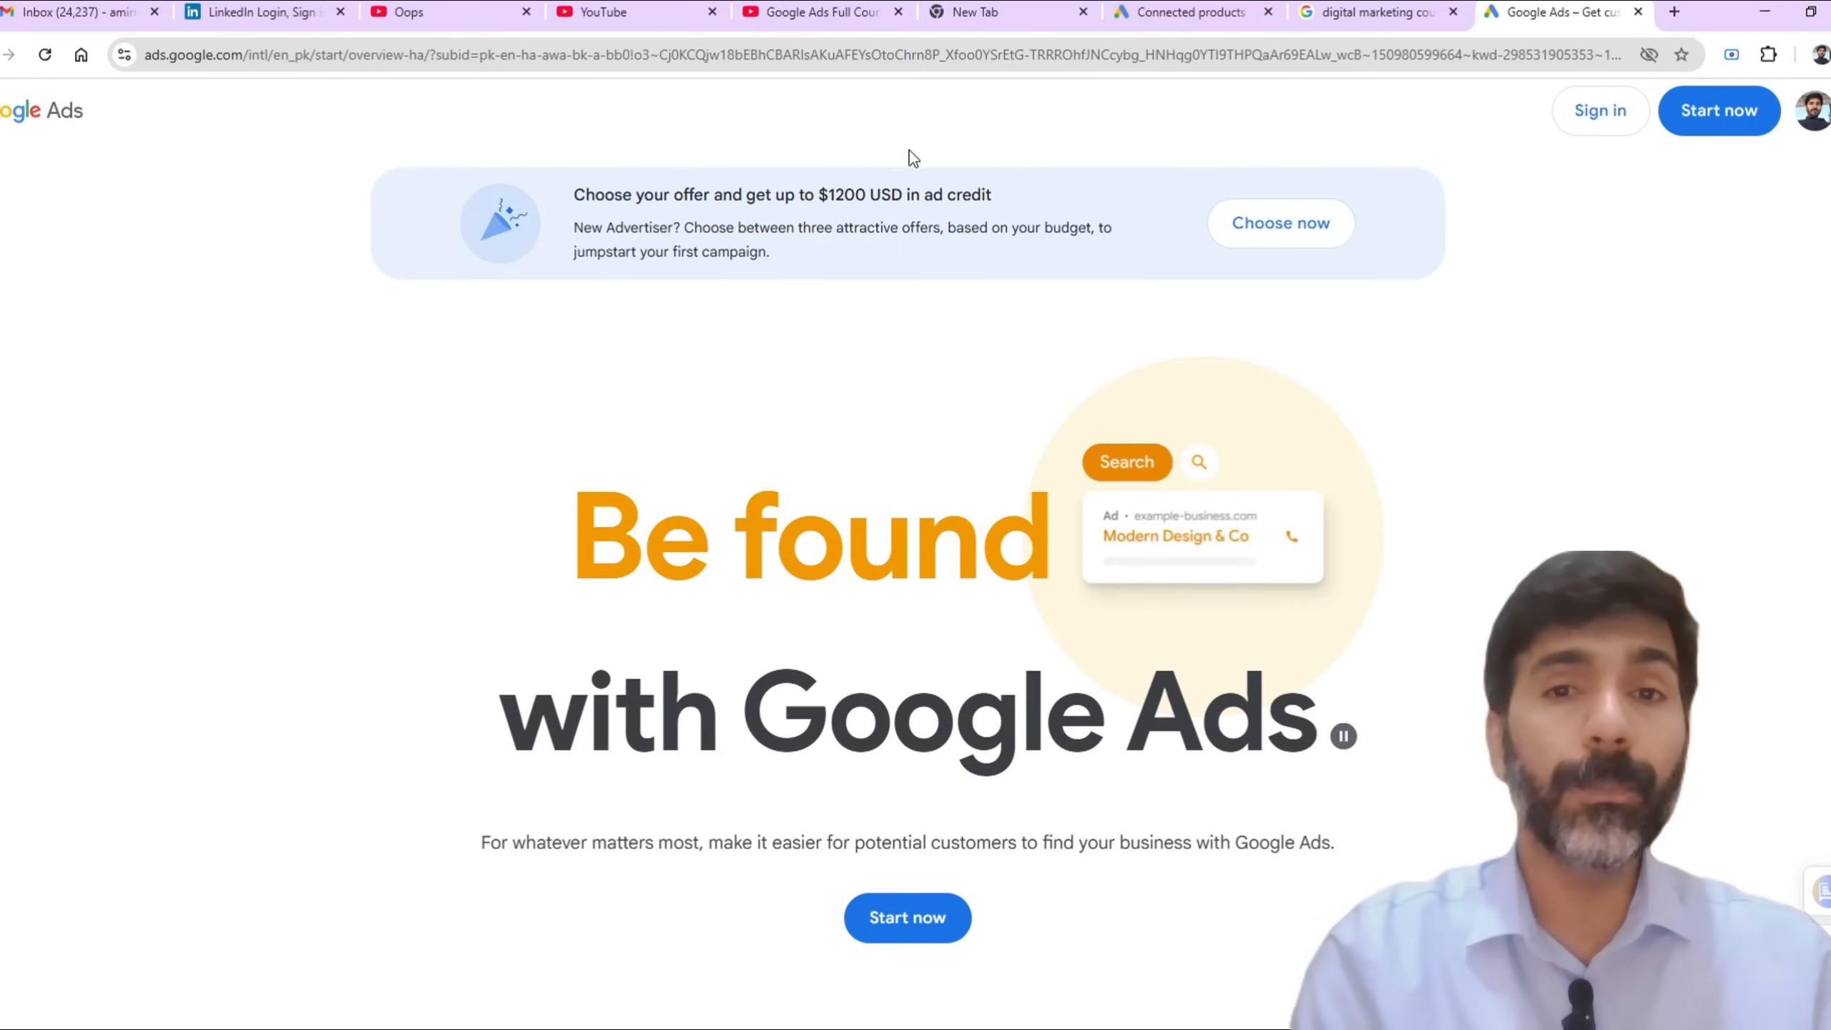
{"action": "scroll", "coordinate": [915, 504], "scroll_direction": "down", "scroll_amount": 6}
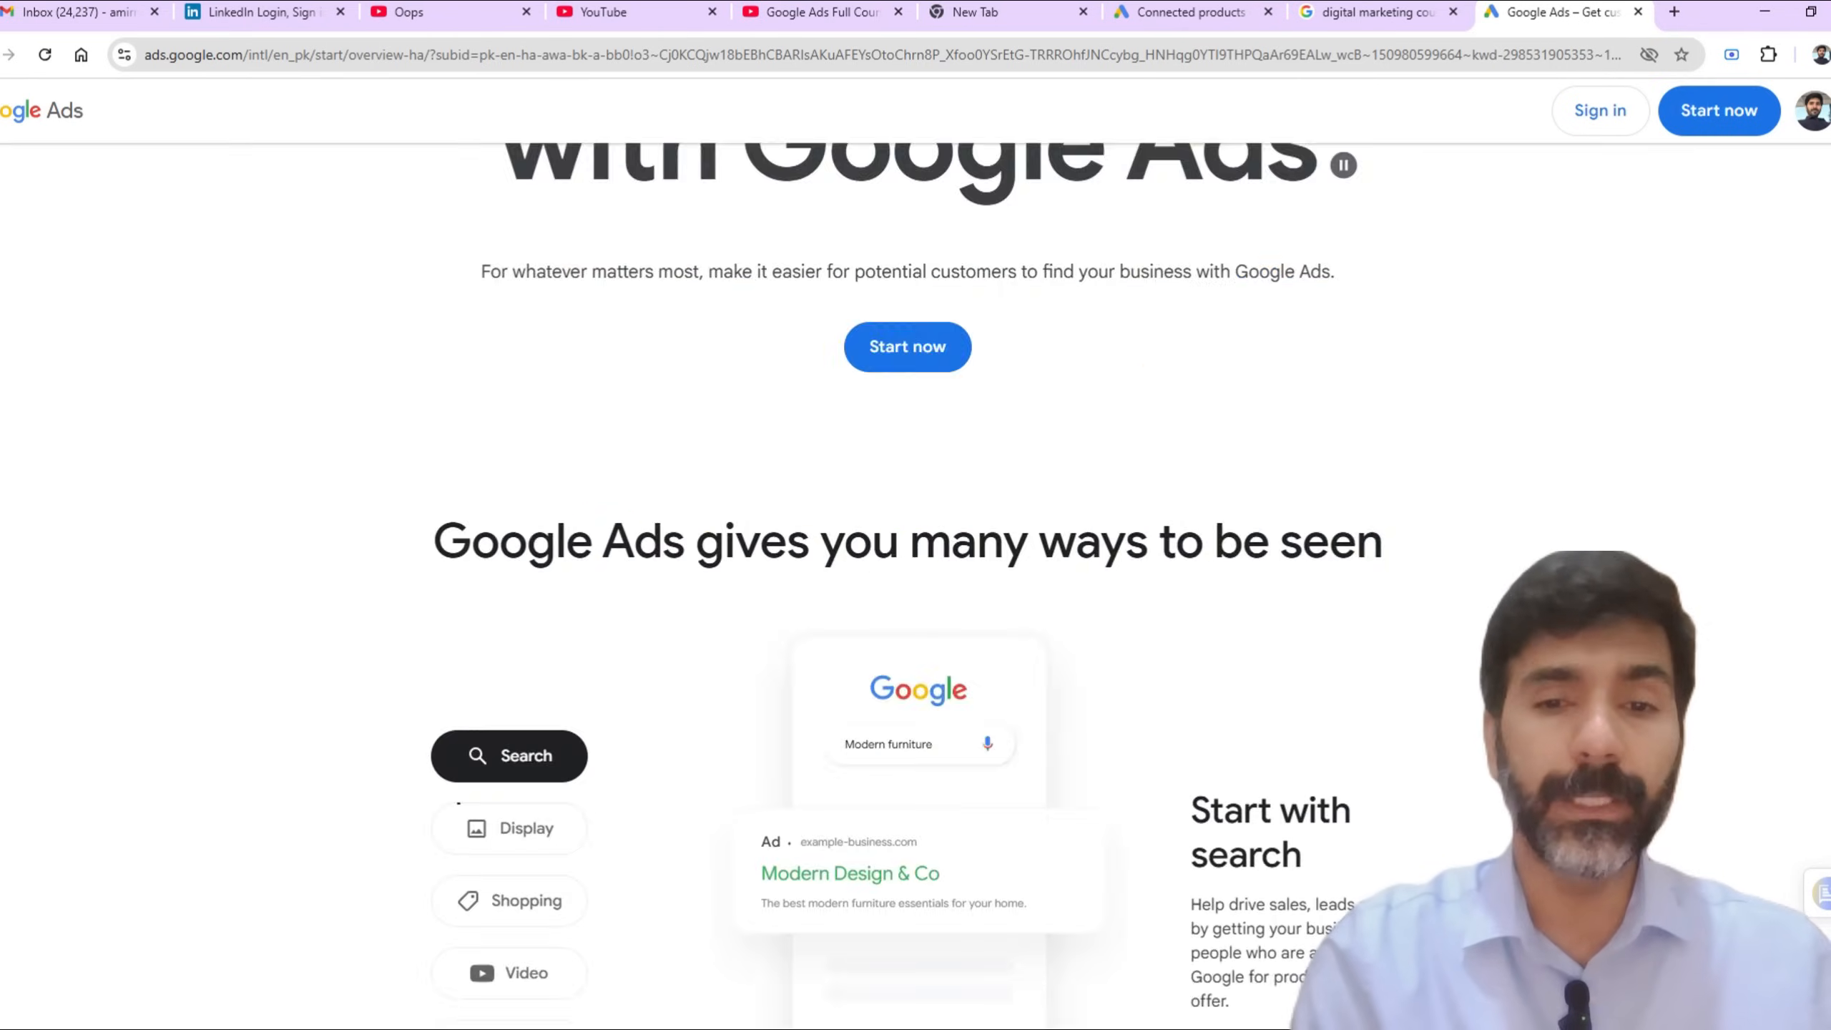
{"action": "scroll", "coordinate": [915, 577], "scroll_direction": "down", "scroll_amount": 12}
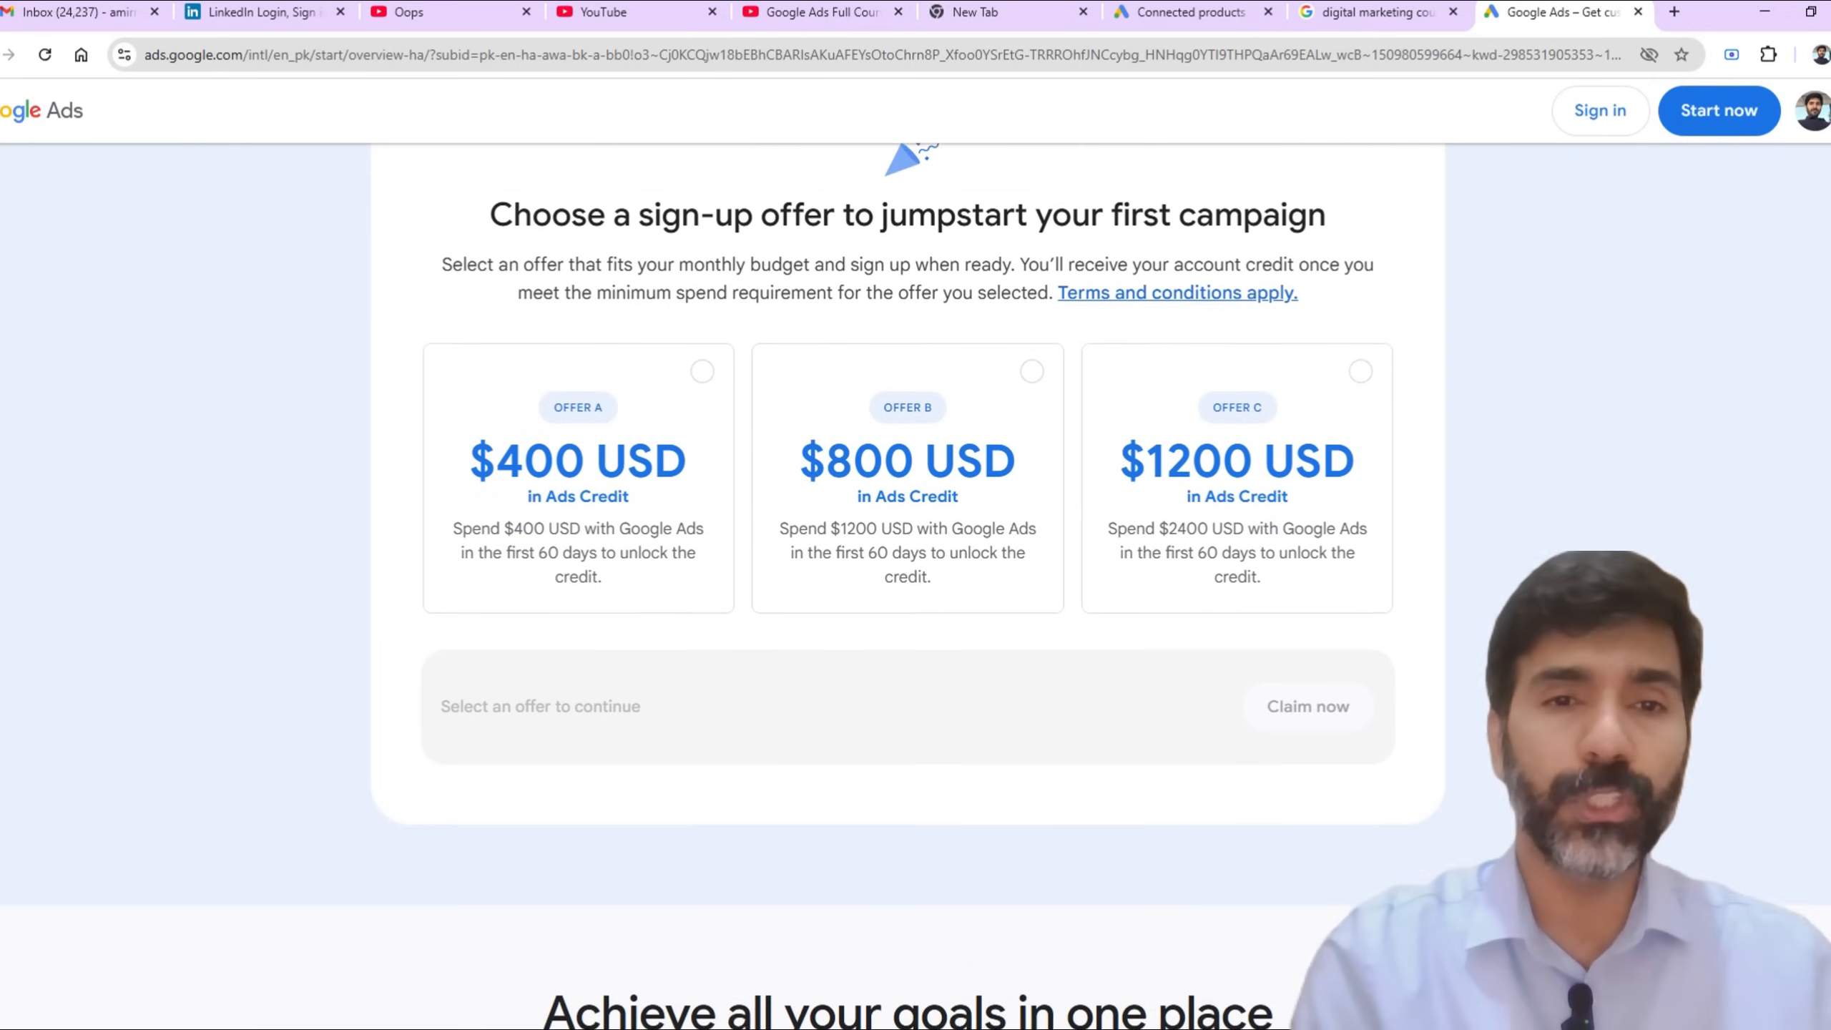
{"action": "scroll", "coordinate": [915, 577], "scroll_direction": "up", "scroll_amount": 1}
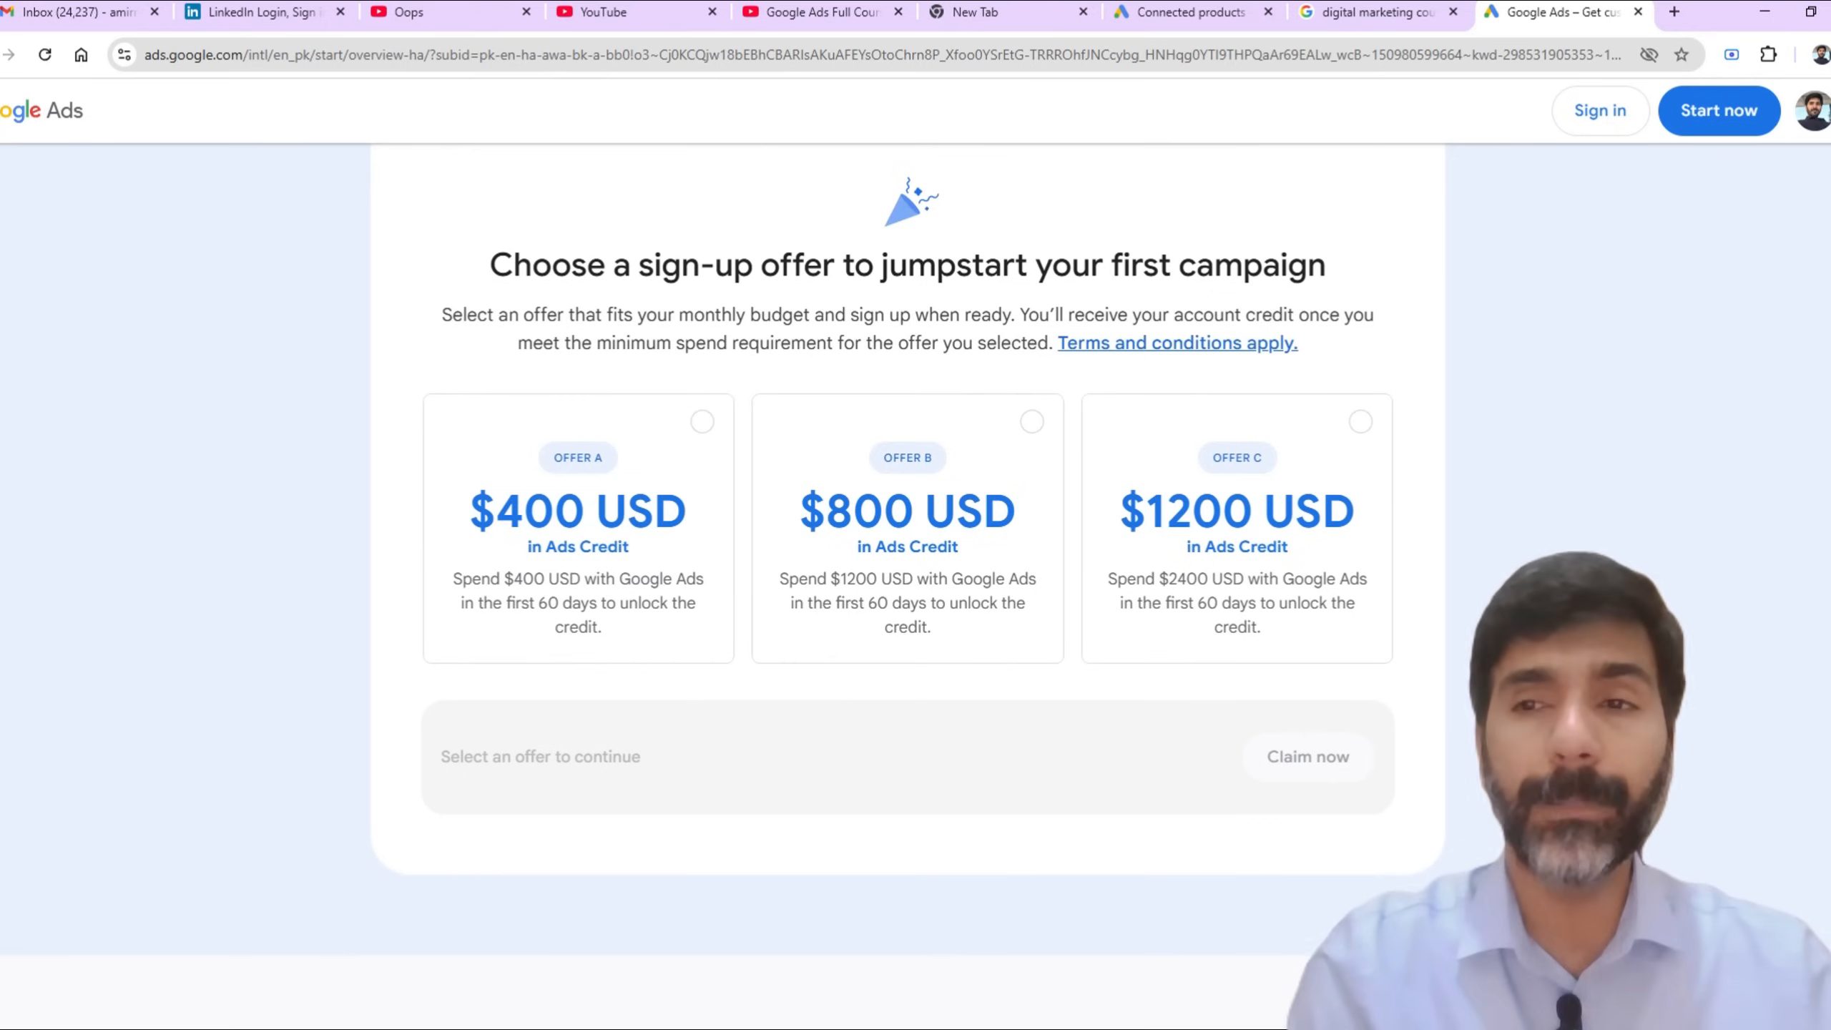
{"action": "scroll", "coordinate": [916, 577], "scroll_direction": "up", "scroll_amount": 10}
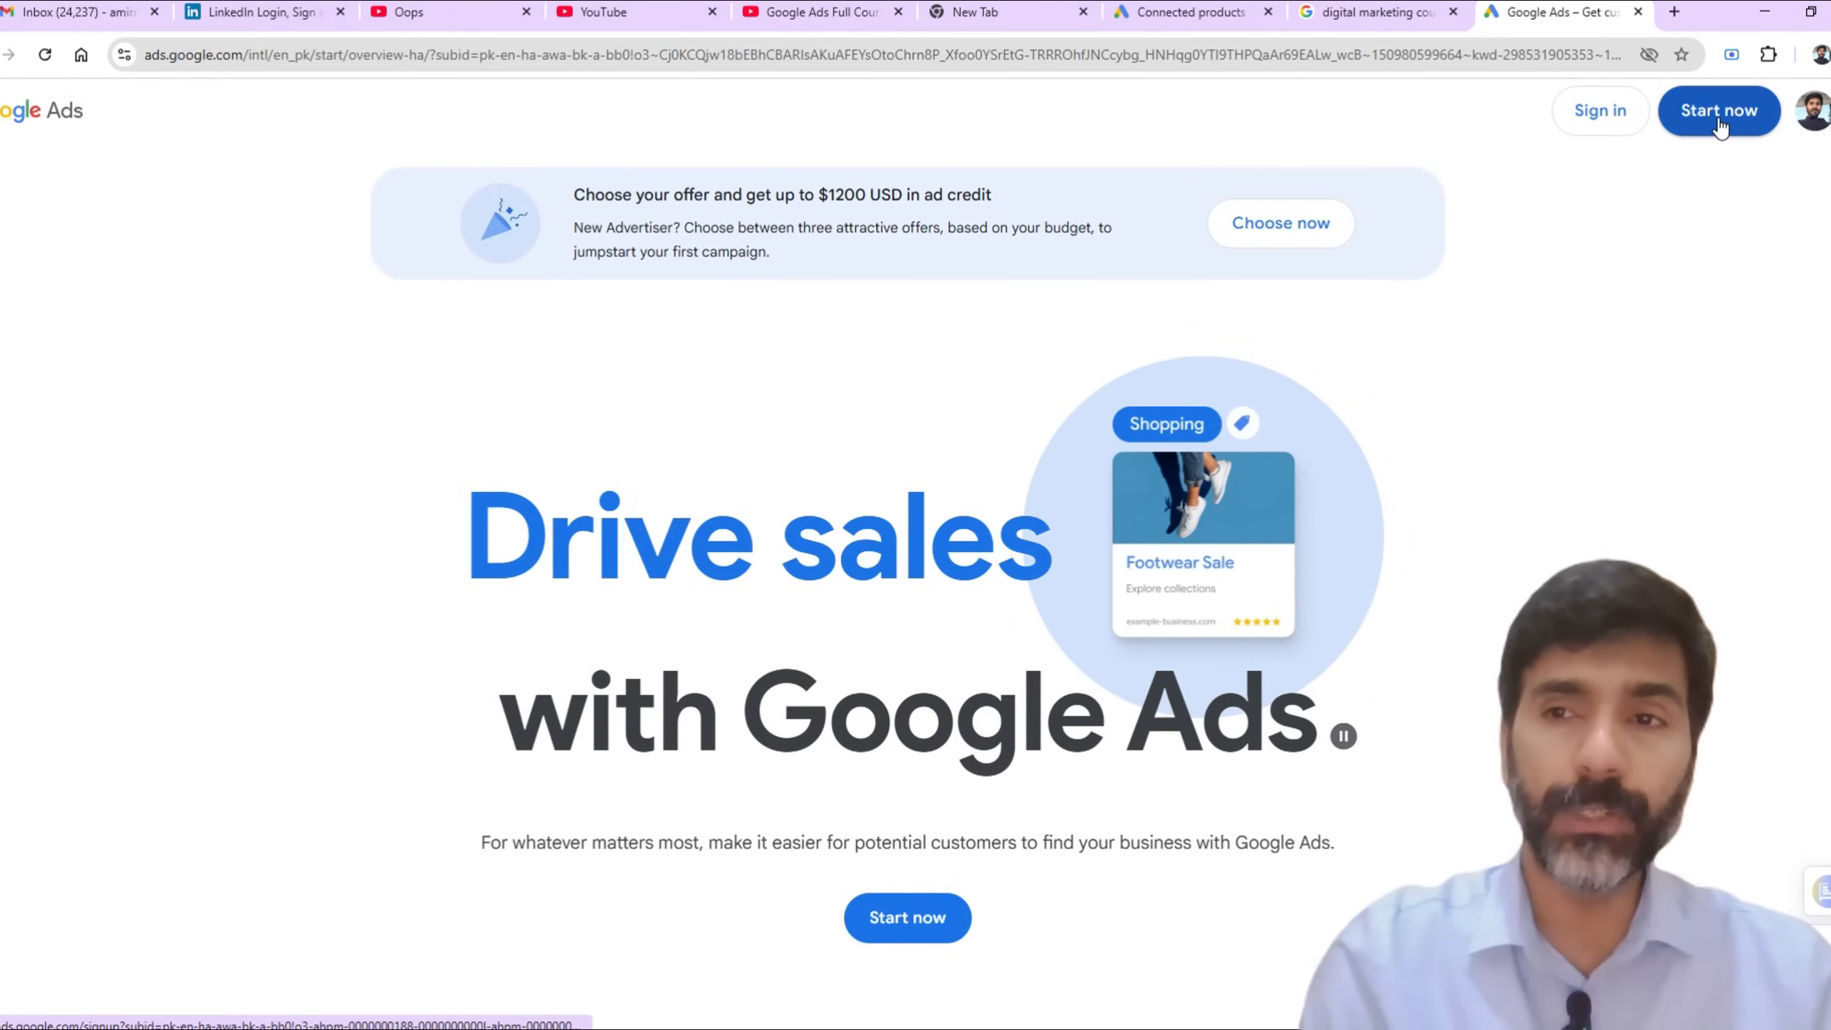
Step: Start creating a new Google Ads account and dismiss the help tip and the first-campaign introduction
{"action": "left_click", "coordinate": [931, 922]}
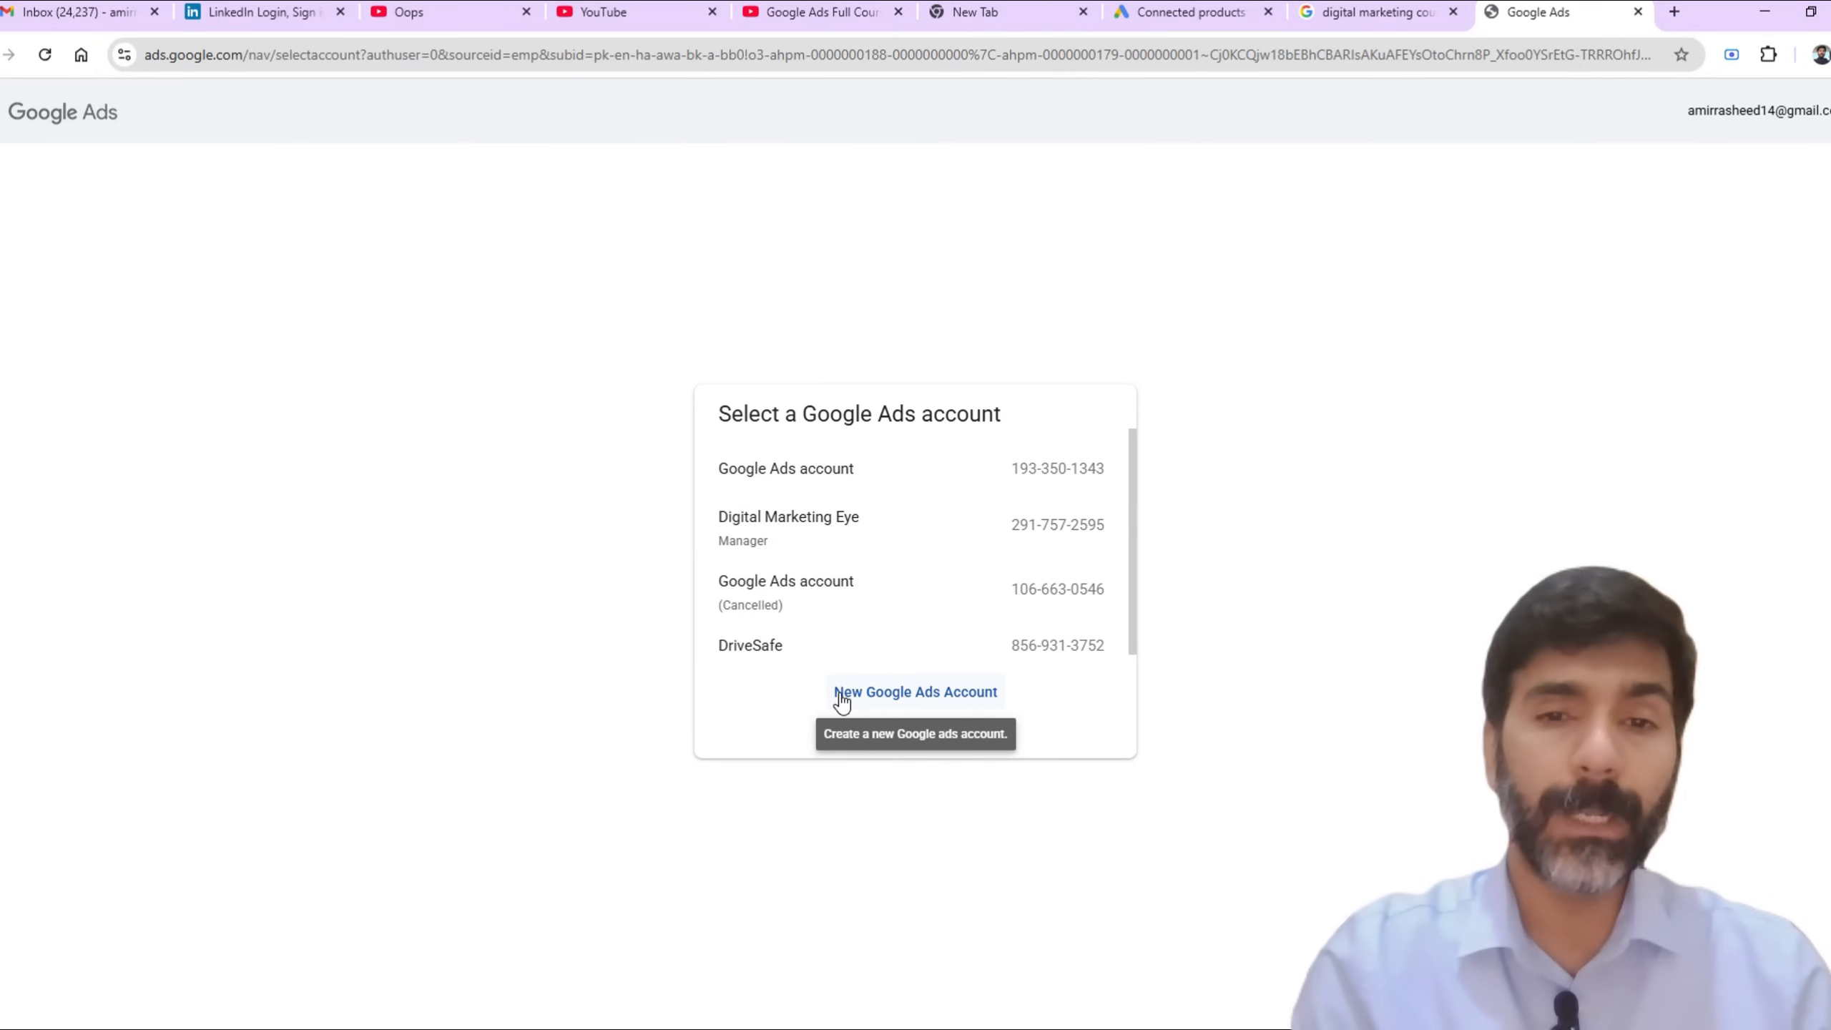
{"action": "left_click", "coordinate": [898, 694]}
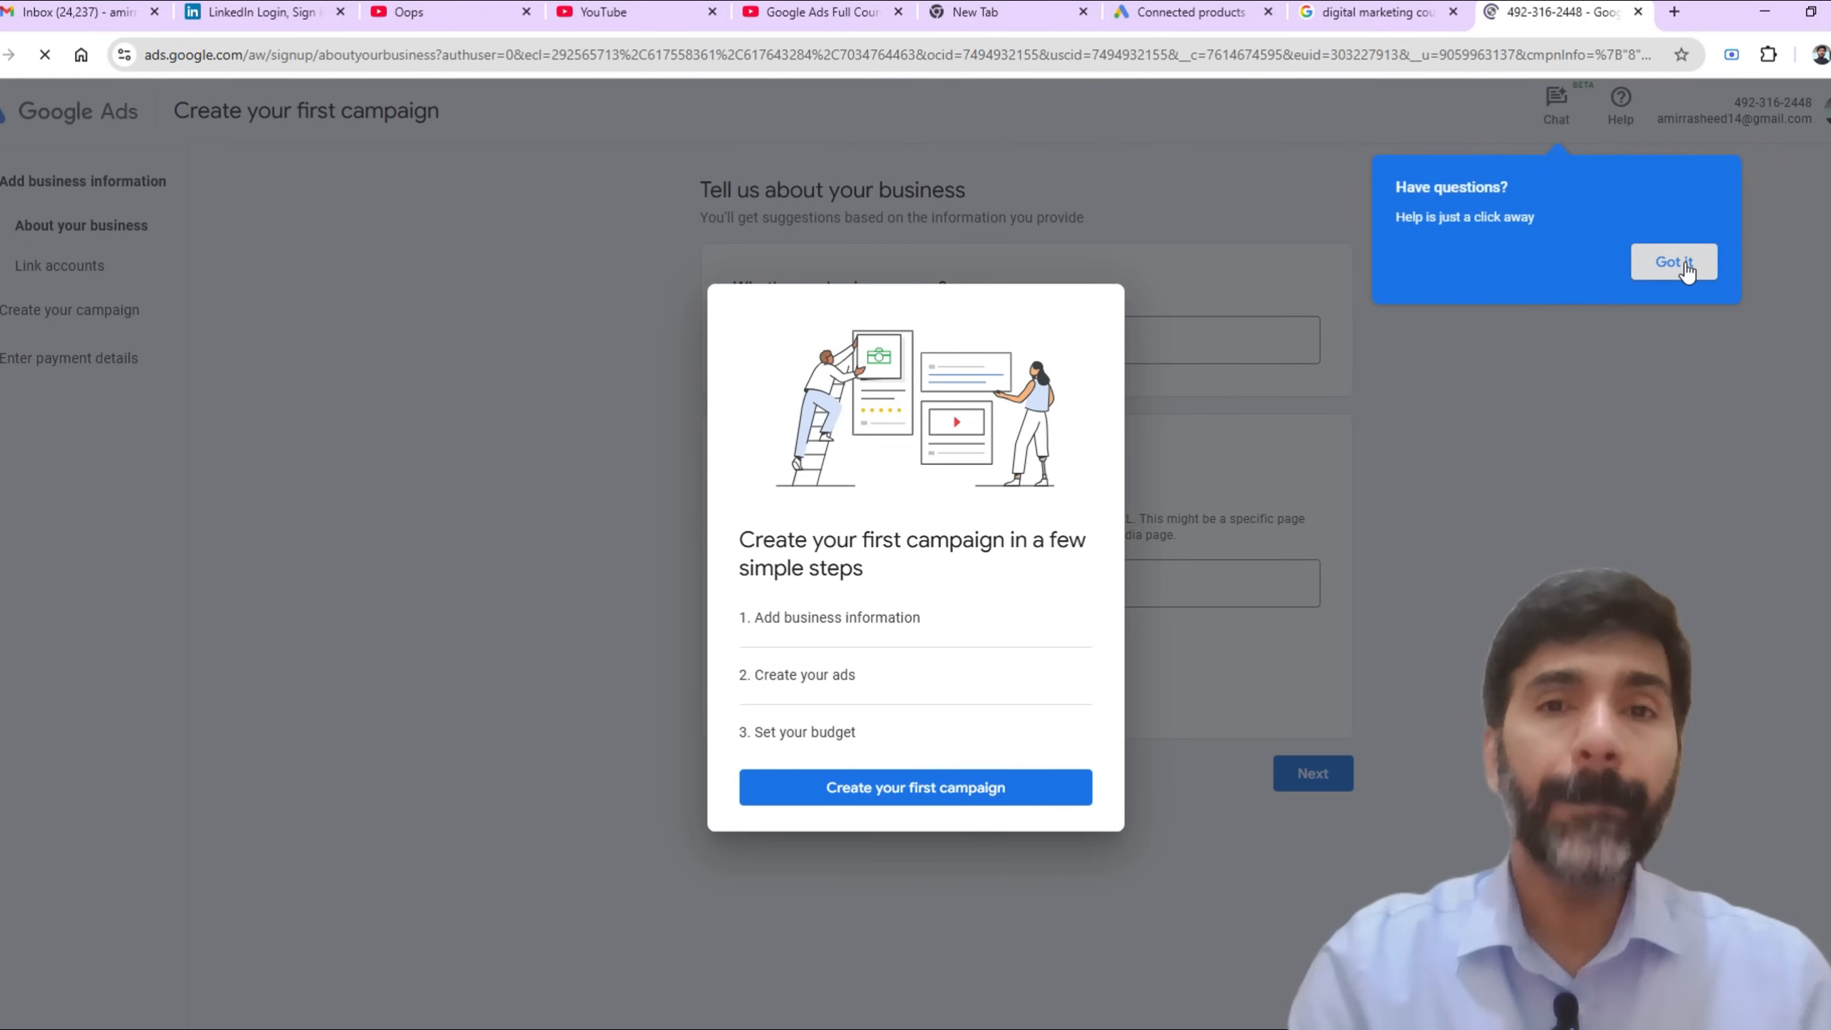
{"action": "left_click", "coordinate": [1657, 276]}
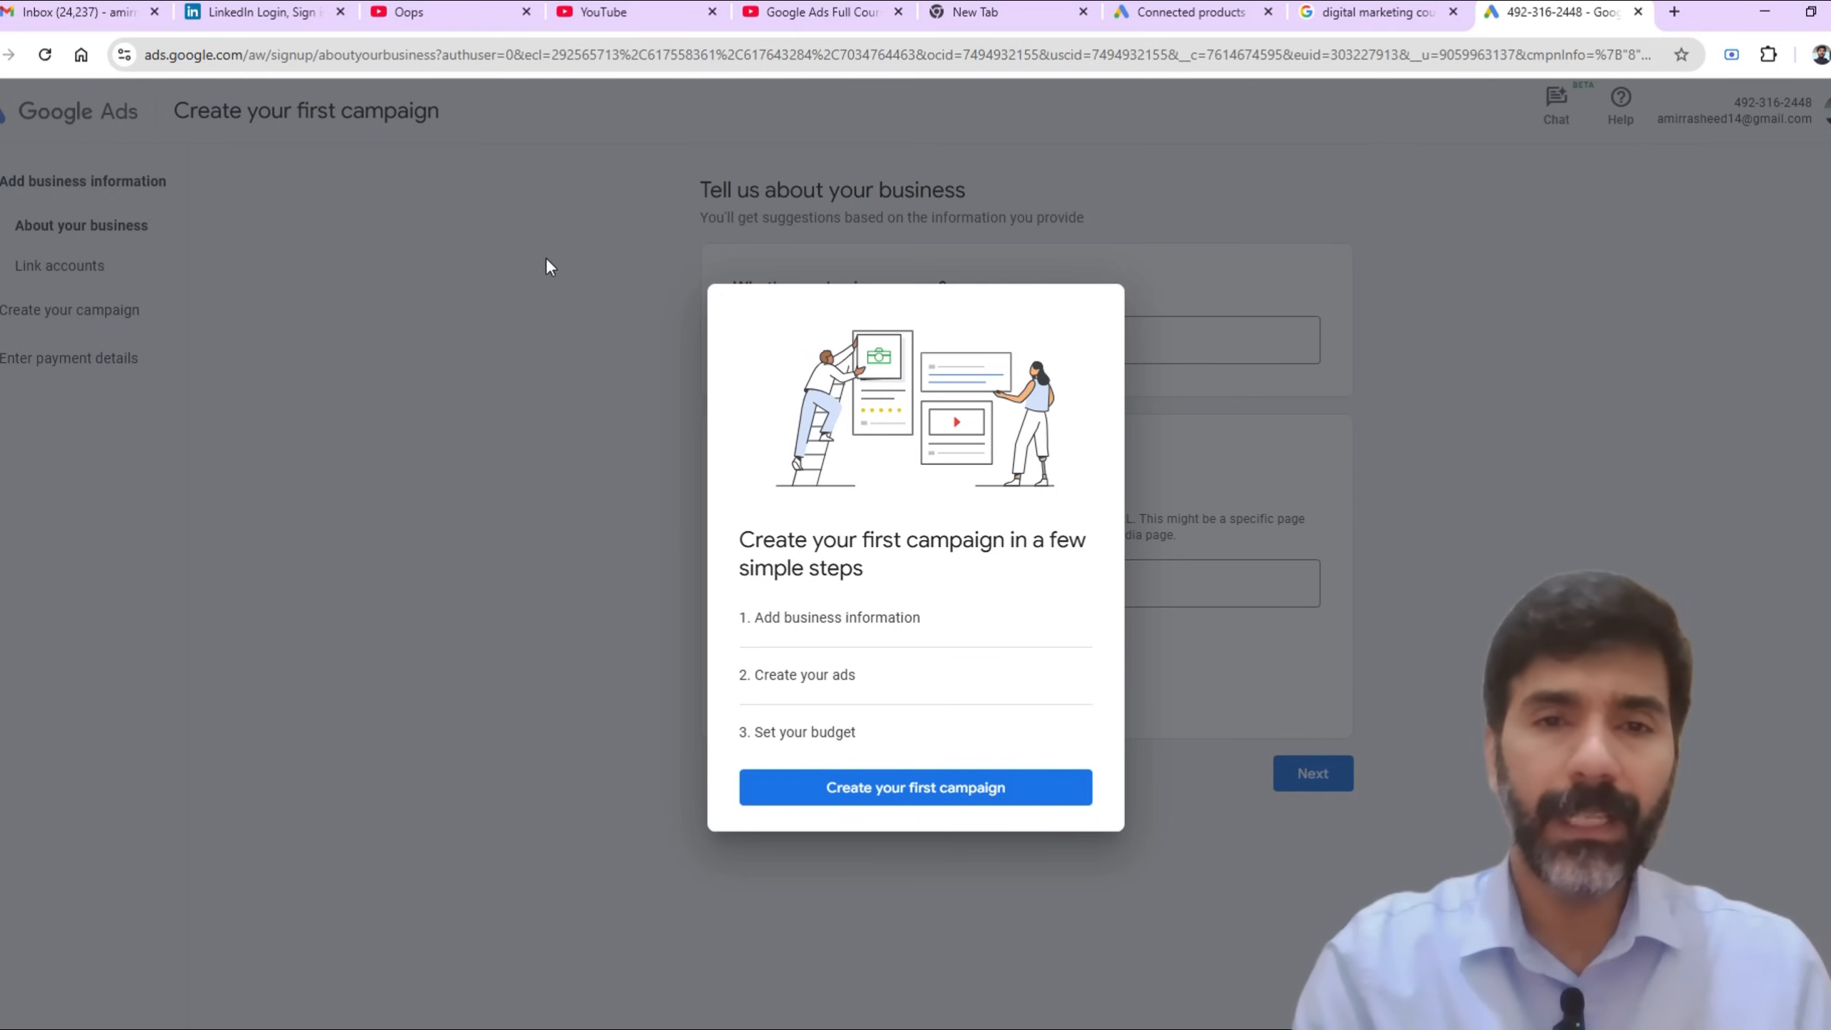
{"action": "left_click", "coordinate": [599, 242]}
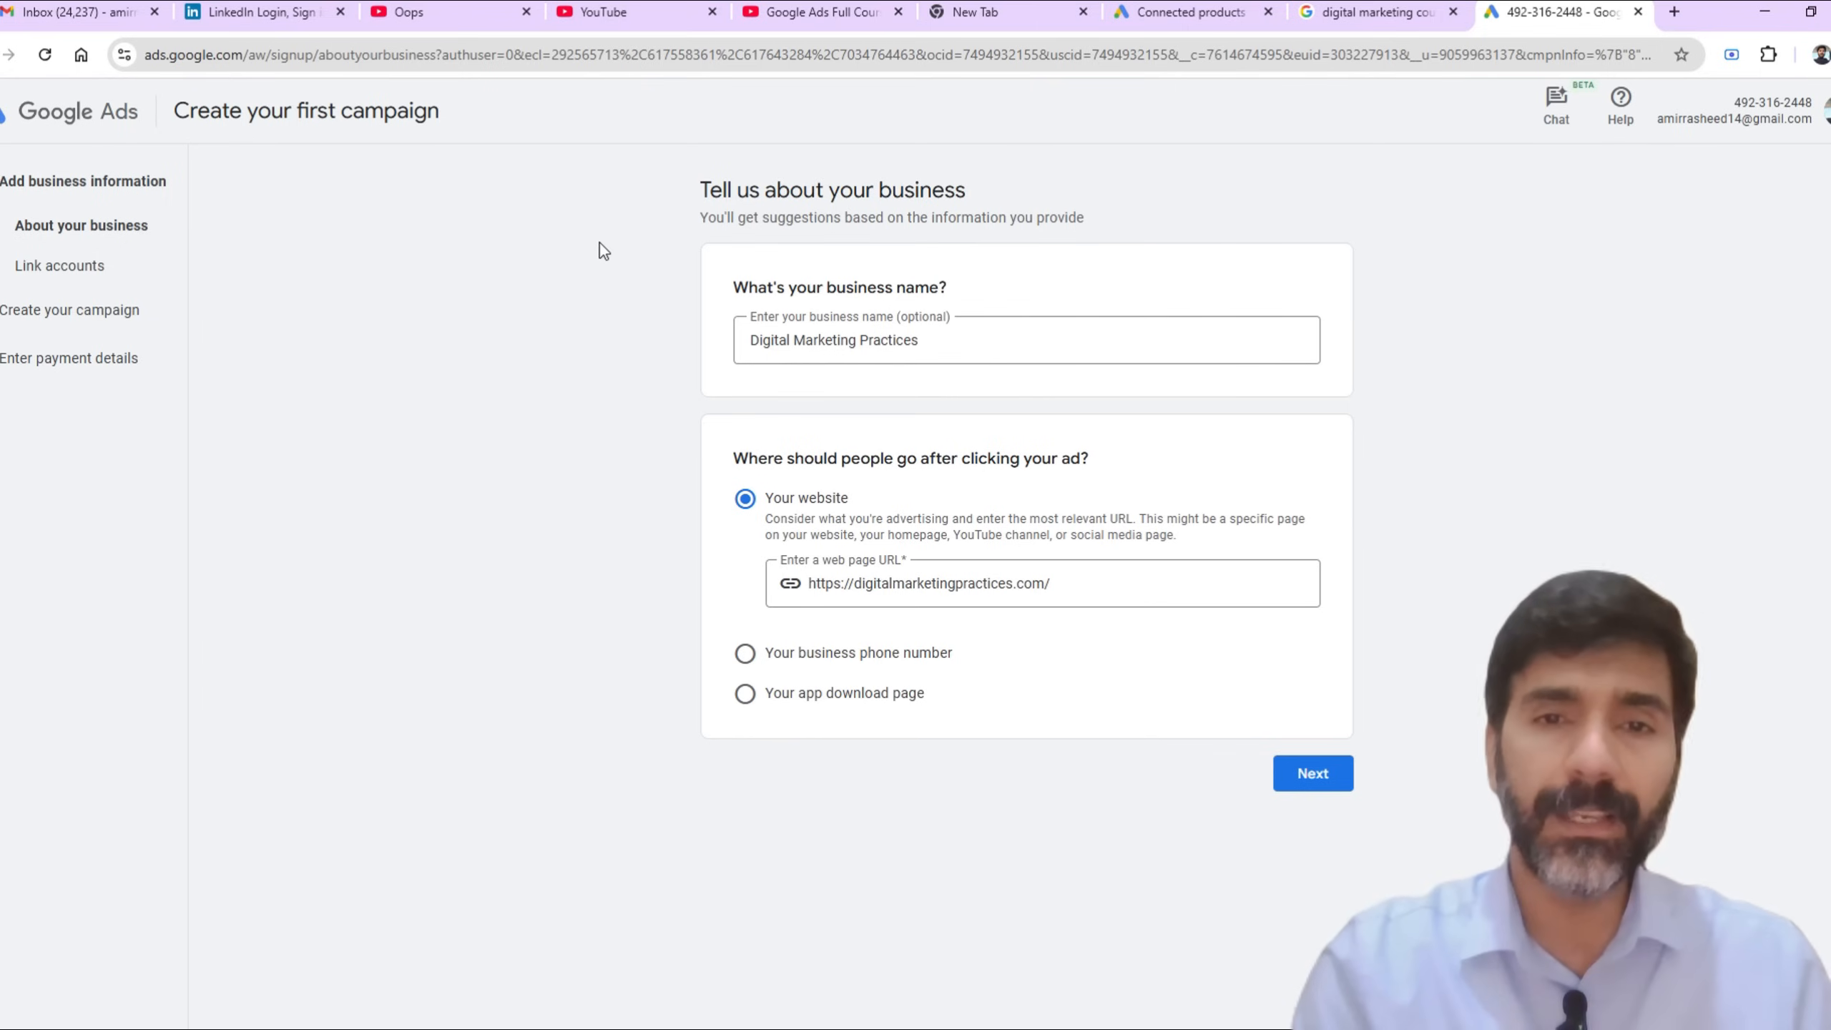
{"action": "left_click", "coordinate": [970, 342]}
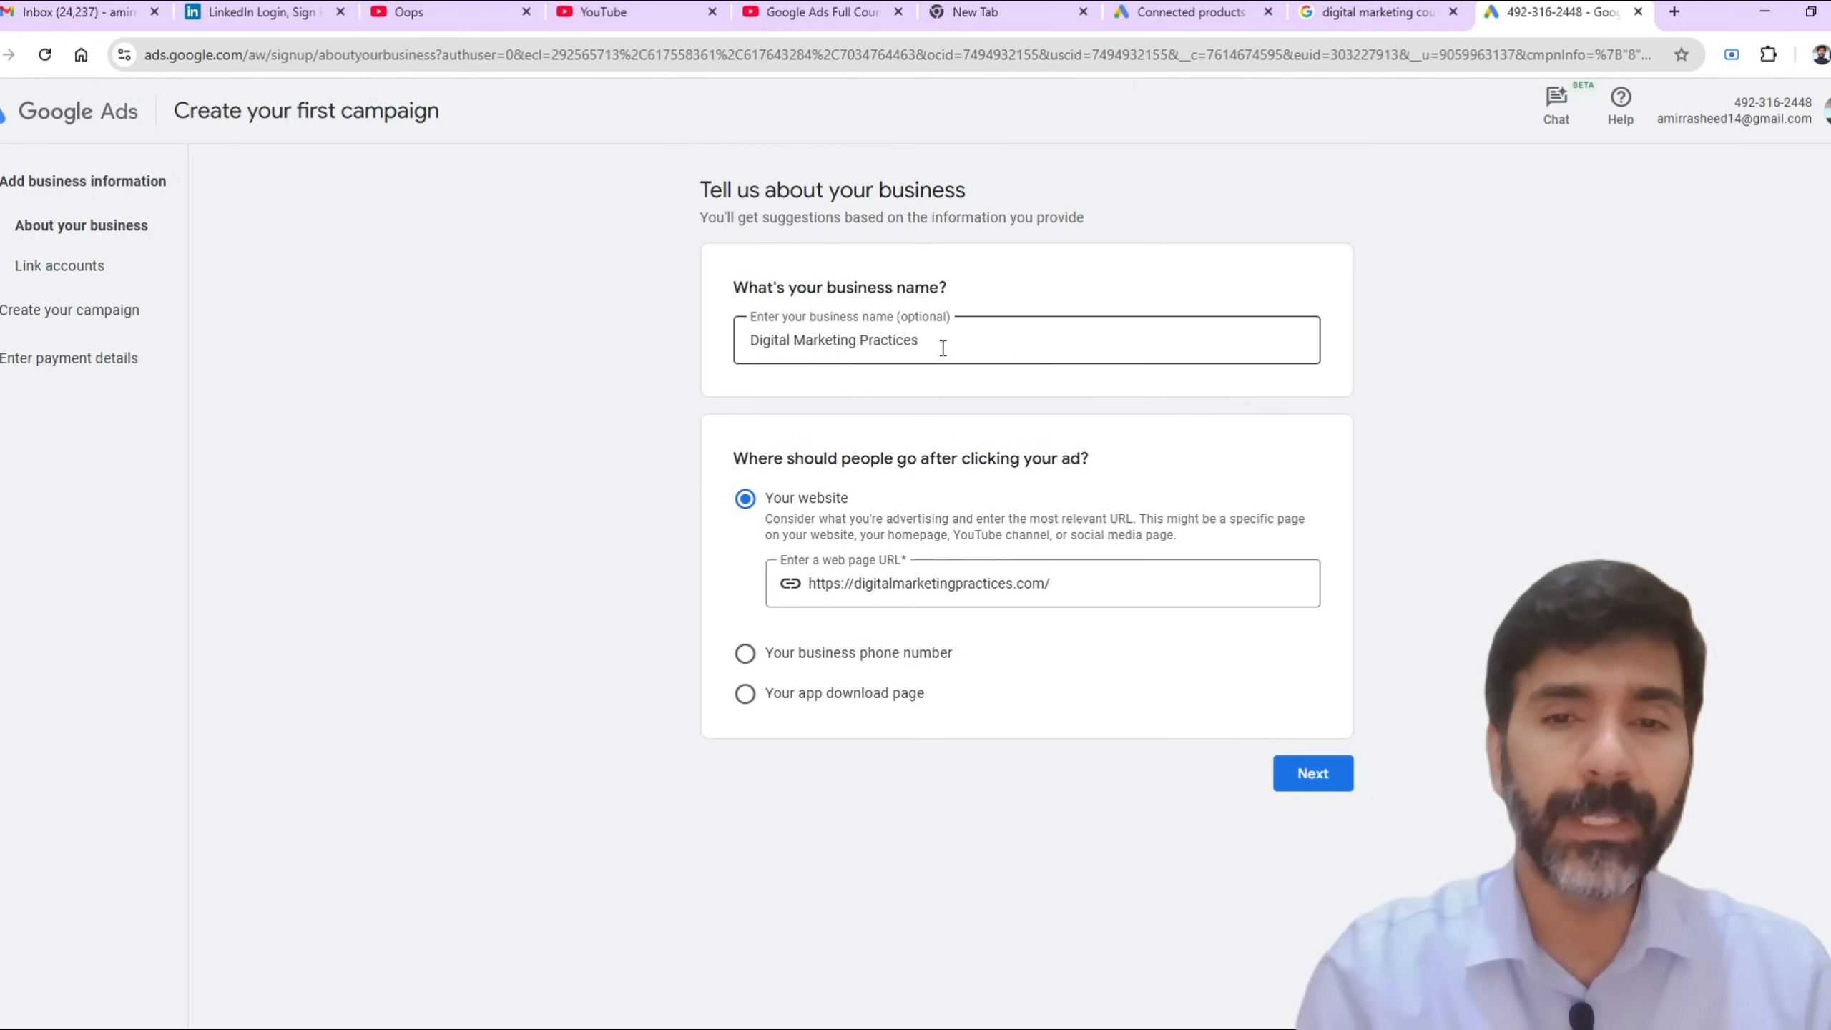
{"action": "left_click", "coordinate": [1058, 585]}
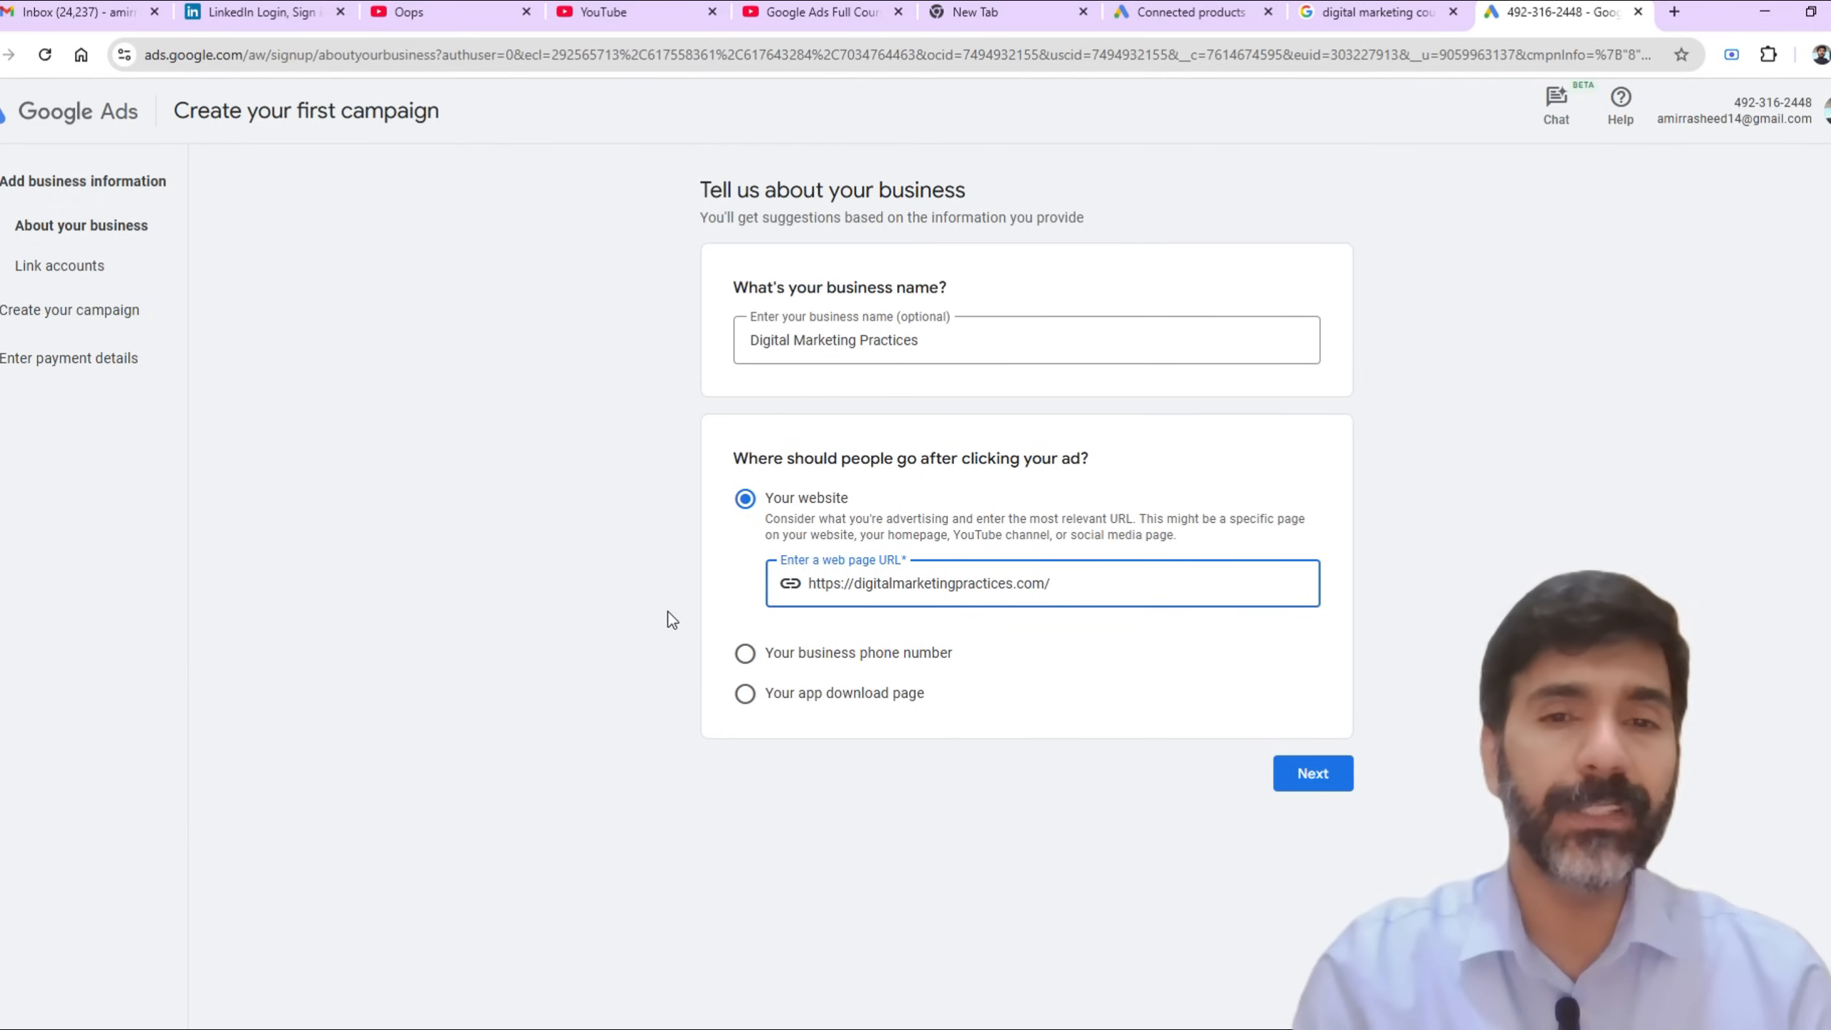
{"action": "left_click", "coordinate": [1329, 783]}
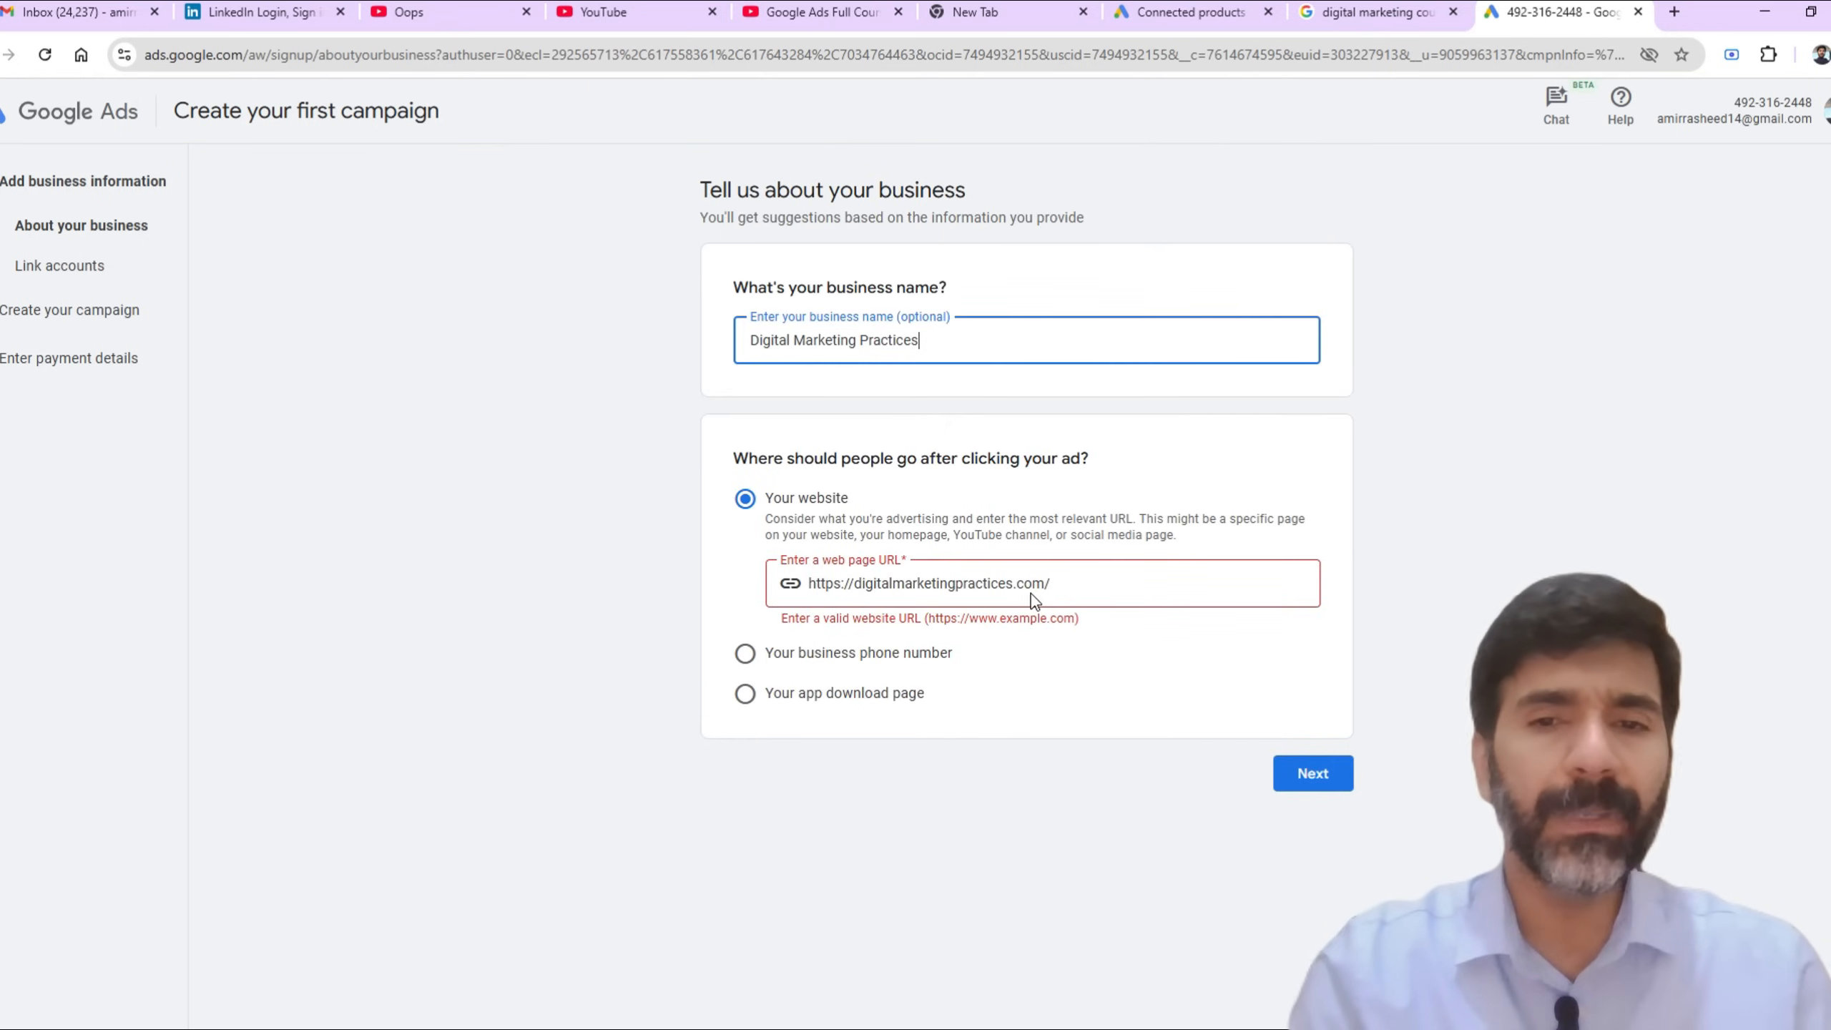
{"action": "key", "text": "BackSpace"}
{"action": "key", "text": "BackSpace"}
{"action": "key", "text": "BackSpace"}
{"action": "key", "text": "BackSpace"}
{"action": "key", "text": "BackSpace"}
{"action": "key", "text": "BackSpace"}
{"action": "key", "text": "BackSpace"}
{"action": "key", "text": "BackSpace"}
{"action": "key", "text": "BackSpace"}
{"action": "key", "text": "BackSpace"}
{"action": "key", "text": "BackSpace"}
{"action": "key", "text": "BackSpace"}
{"action": "key", "text": "BackSpace"}
{"action": "key", "text": "BackSpace"}
{"action": "key", "text": "BackSpace"}
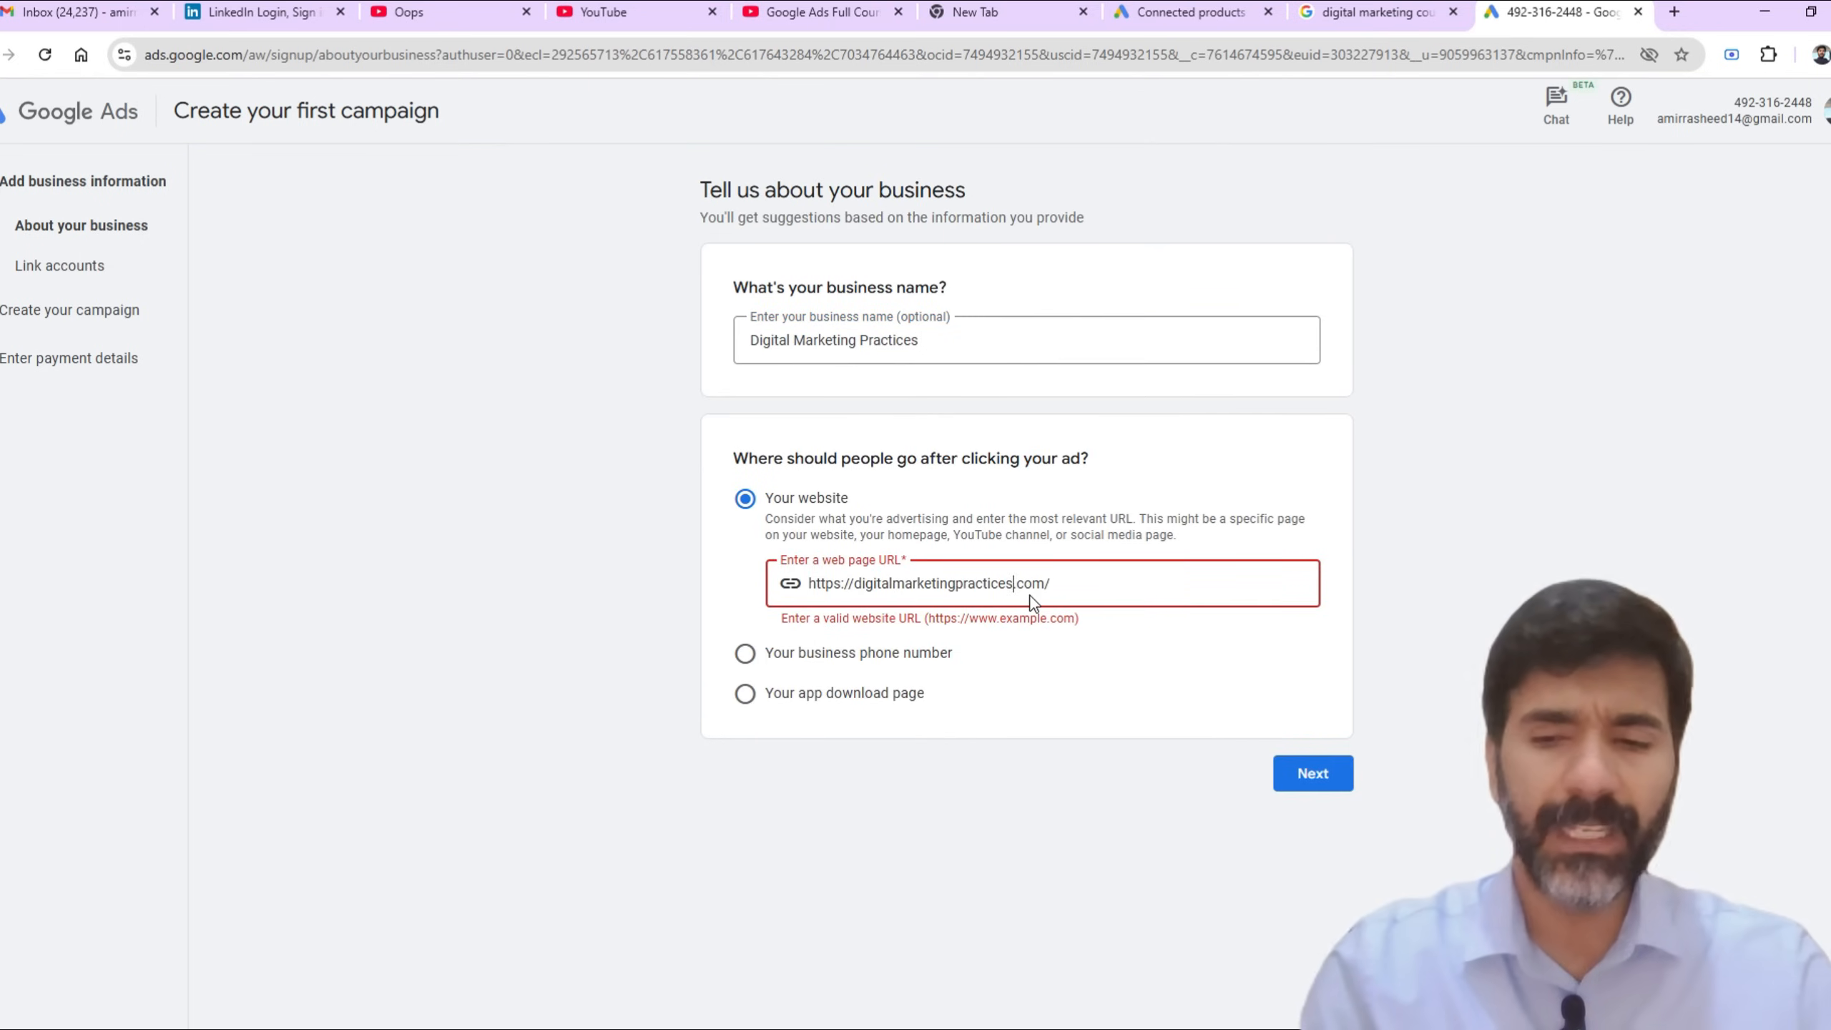
{"action": "key", "text": "BackSpace"}
{"action": "key", "text": "BackSpace"}
{"action": "key", "text": "BackSpace"}
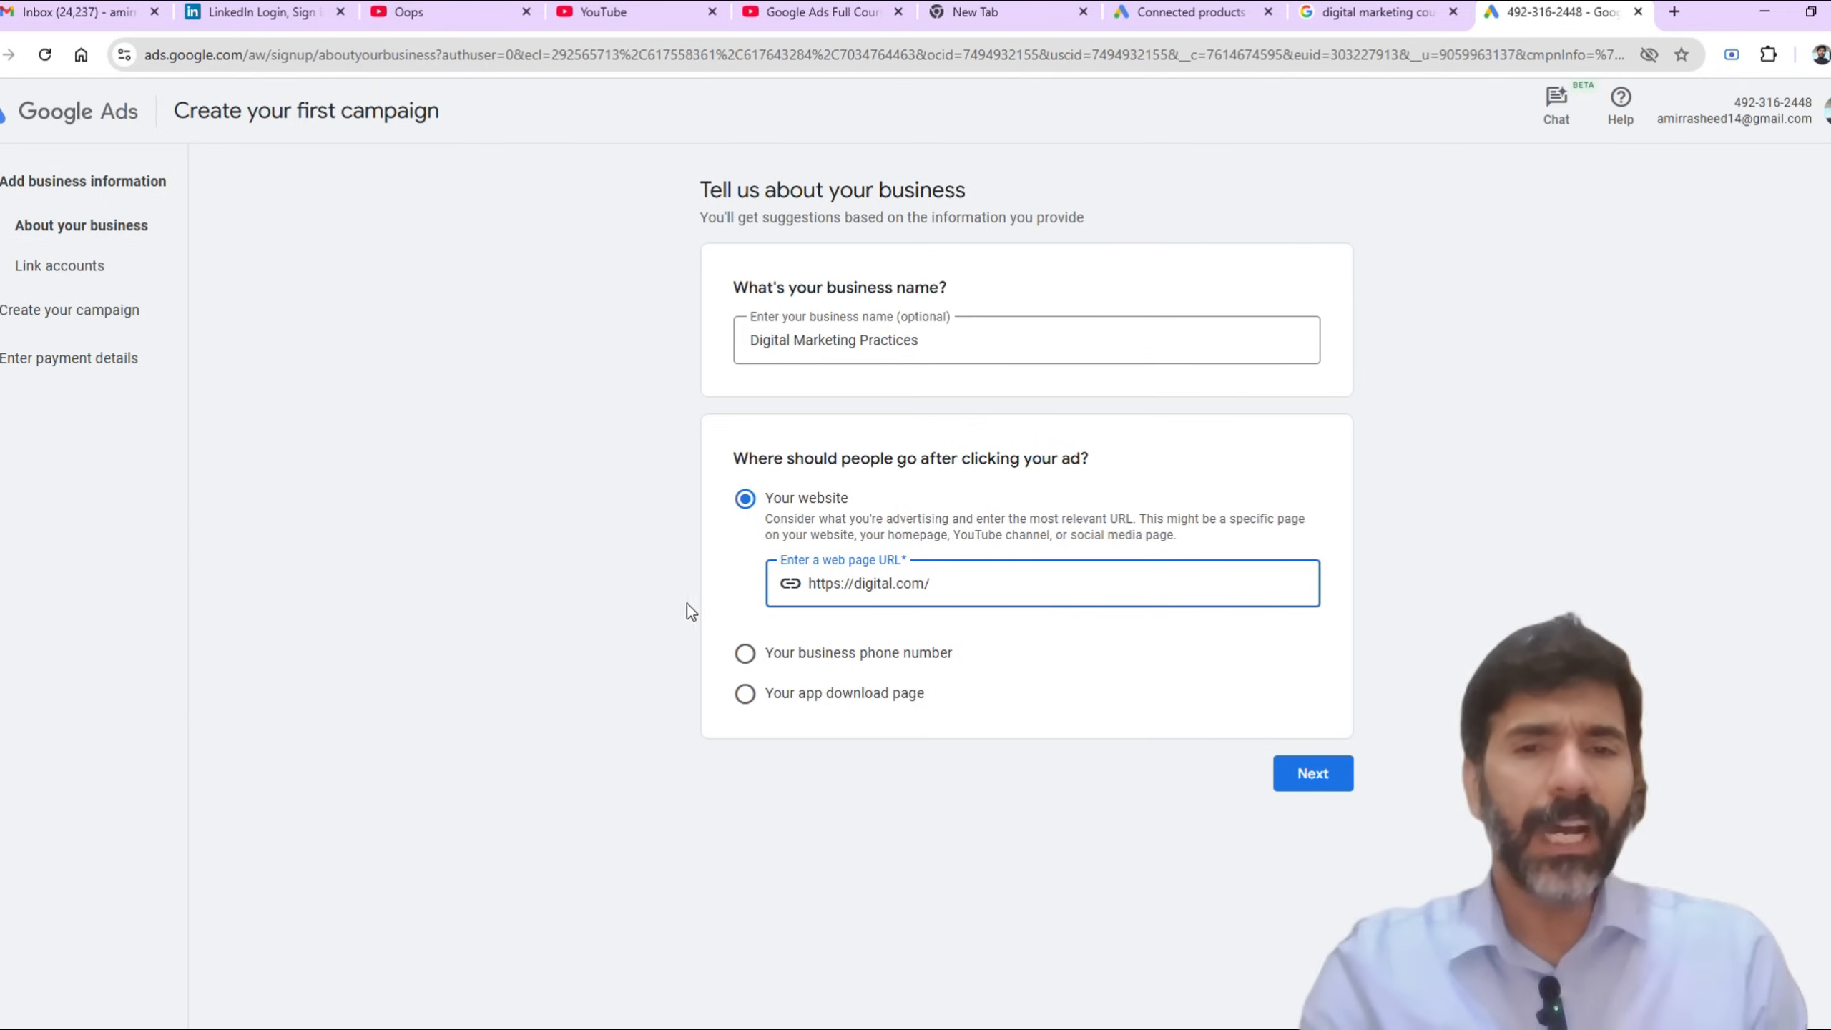
{"action": "left_click", "coordinate": [1326, 784]}
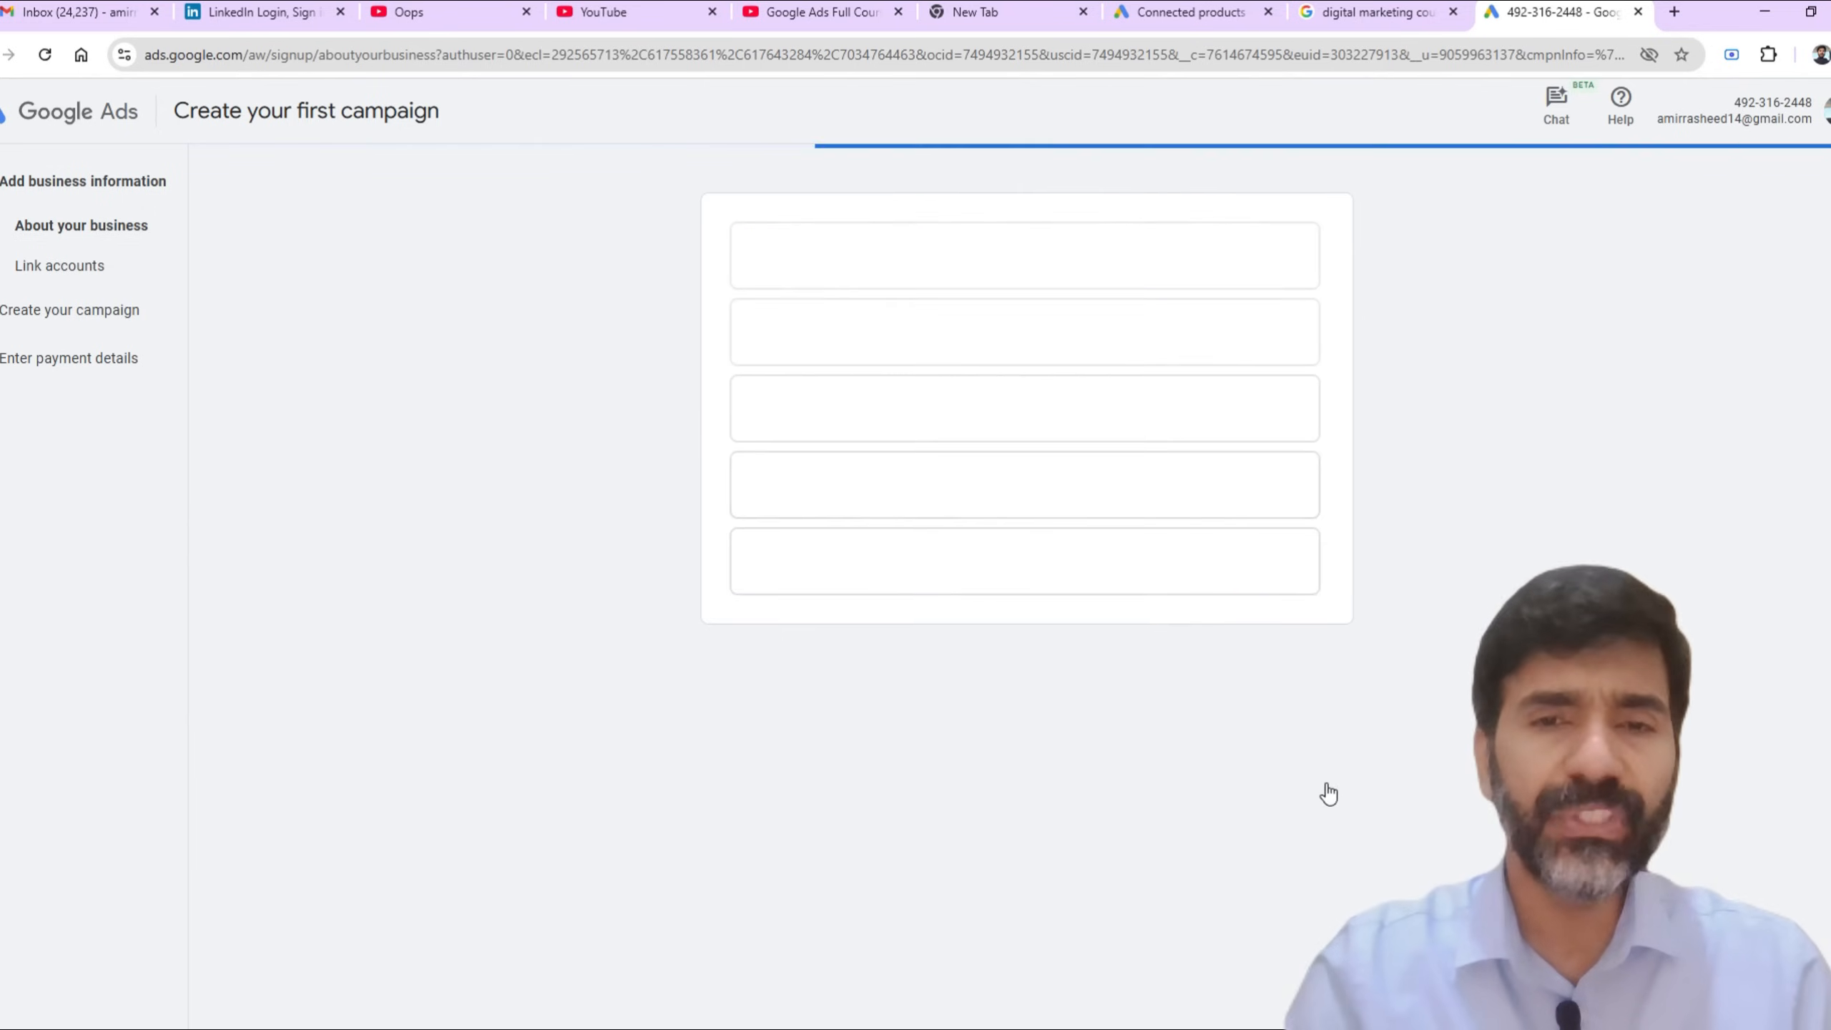
Step: Replace the domain name in the web page URL with a different .com domain and submit the business information
{"action": "left_click", "coordinate": [981, 587]}
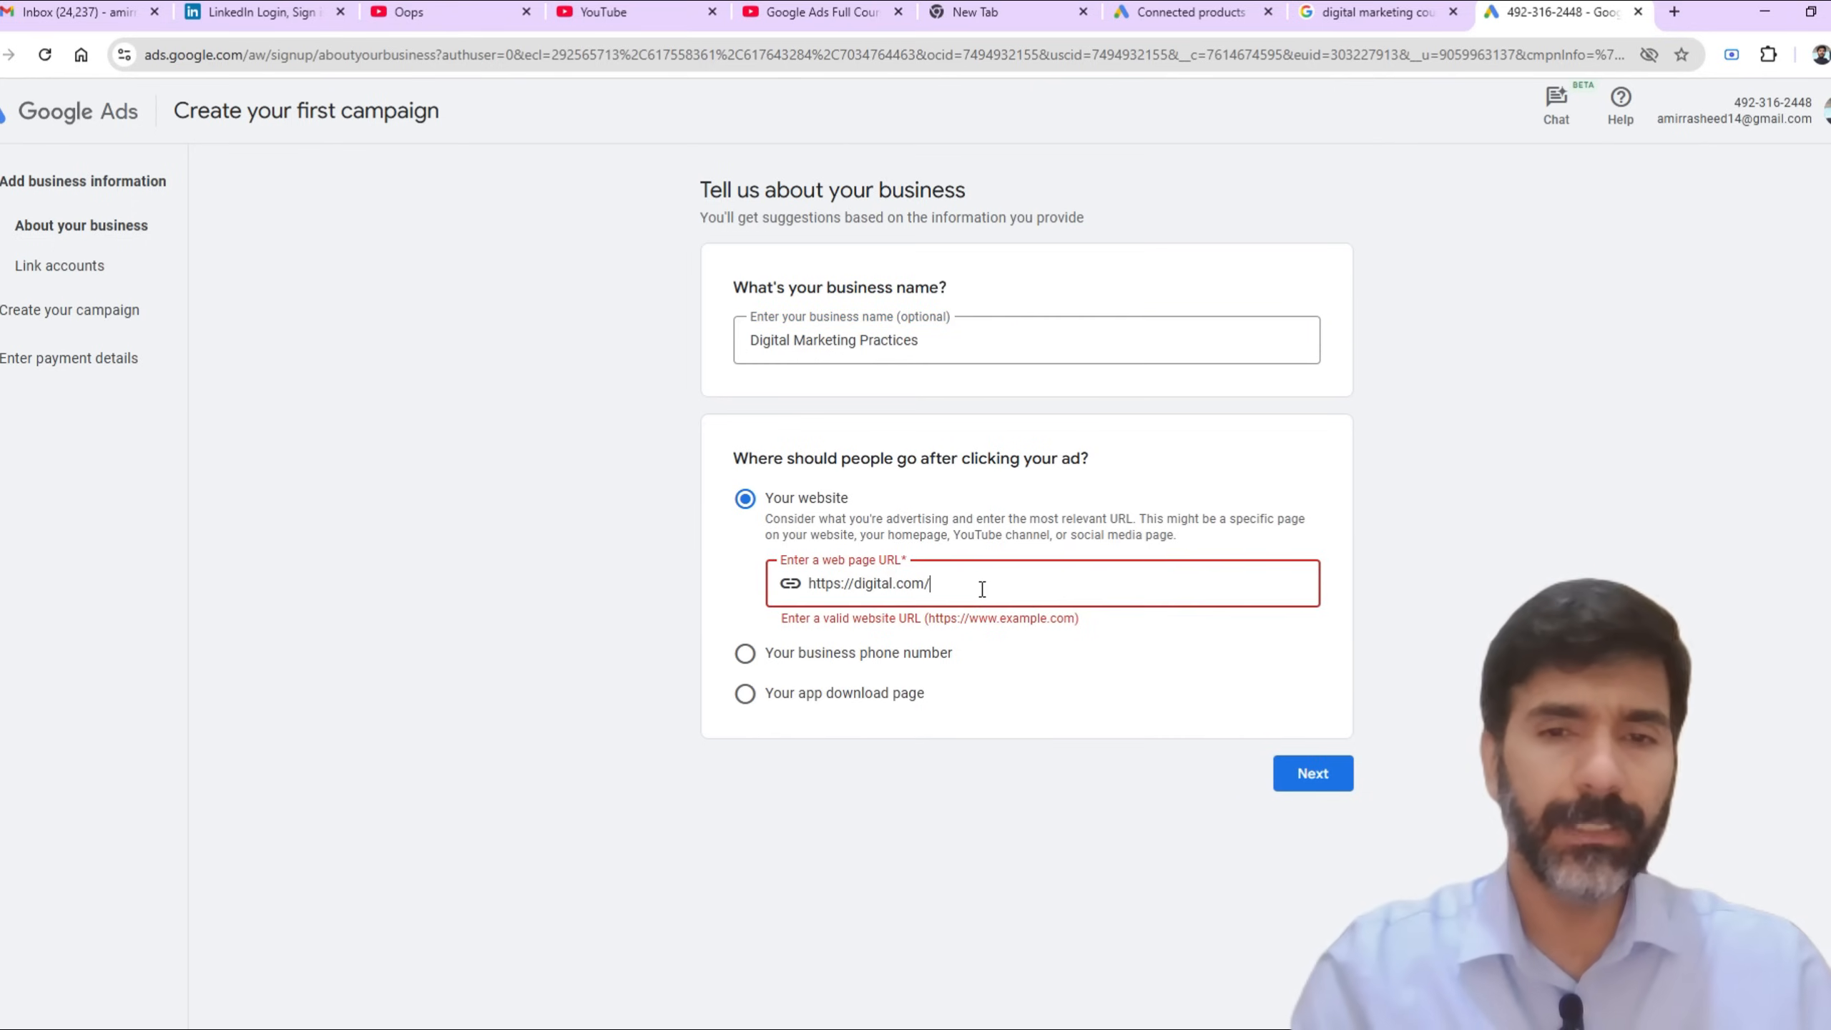
{"action": "key", "text": "Left"}
{"action": "key", "text": "Left"}
{"action": "key", "text": "Left"}
{"action": "key", "text": "Left"}
{"action": "key", "text": "Left"}
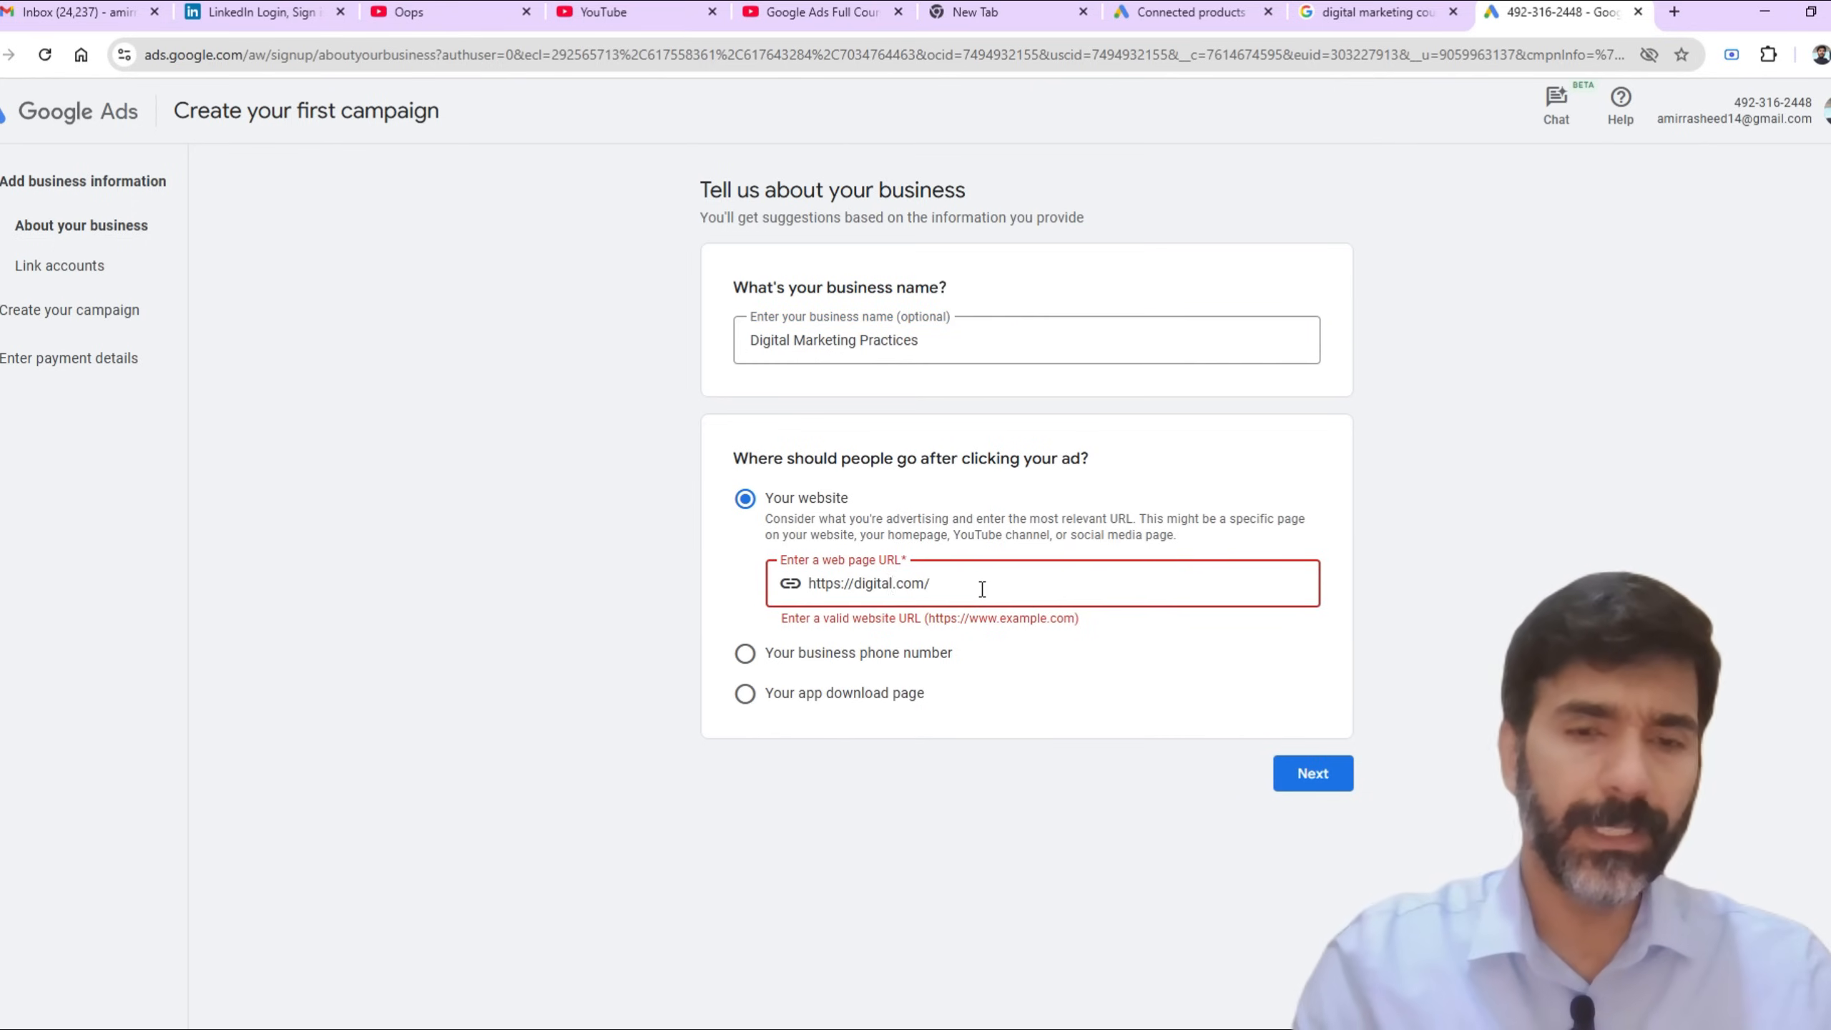
{"action": "key", "text": "BackSpace"}
{"action": "key", "text": "BackSpace"}
{"action": "key", "text": "BackSpace"}
{"action": "key", "text": "BackSpace"}
{"action": "key", "text": "BackSpace"}
{"action": "key", "text": "BackSpace"}
{"action": "type", "text": "AMIR"}
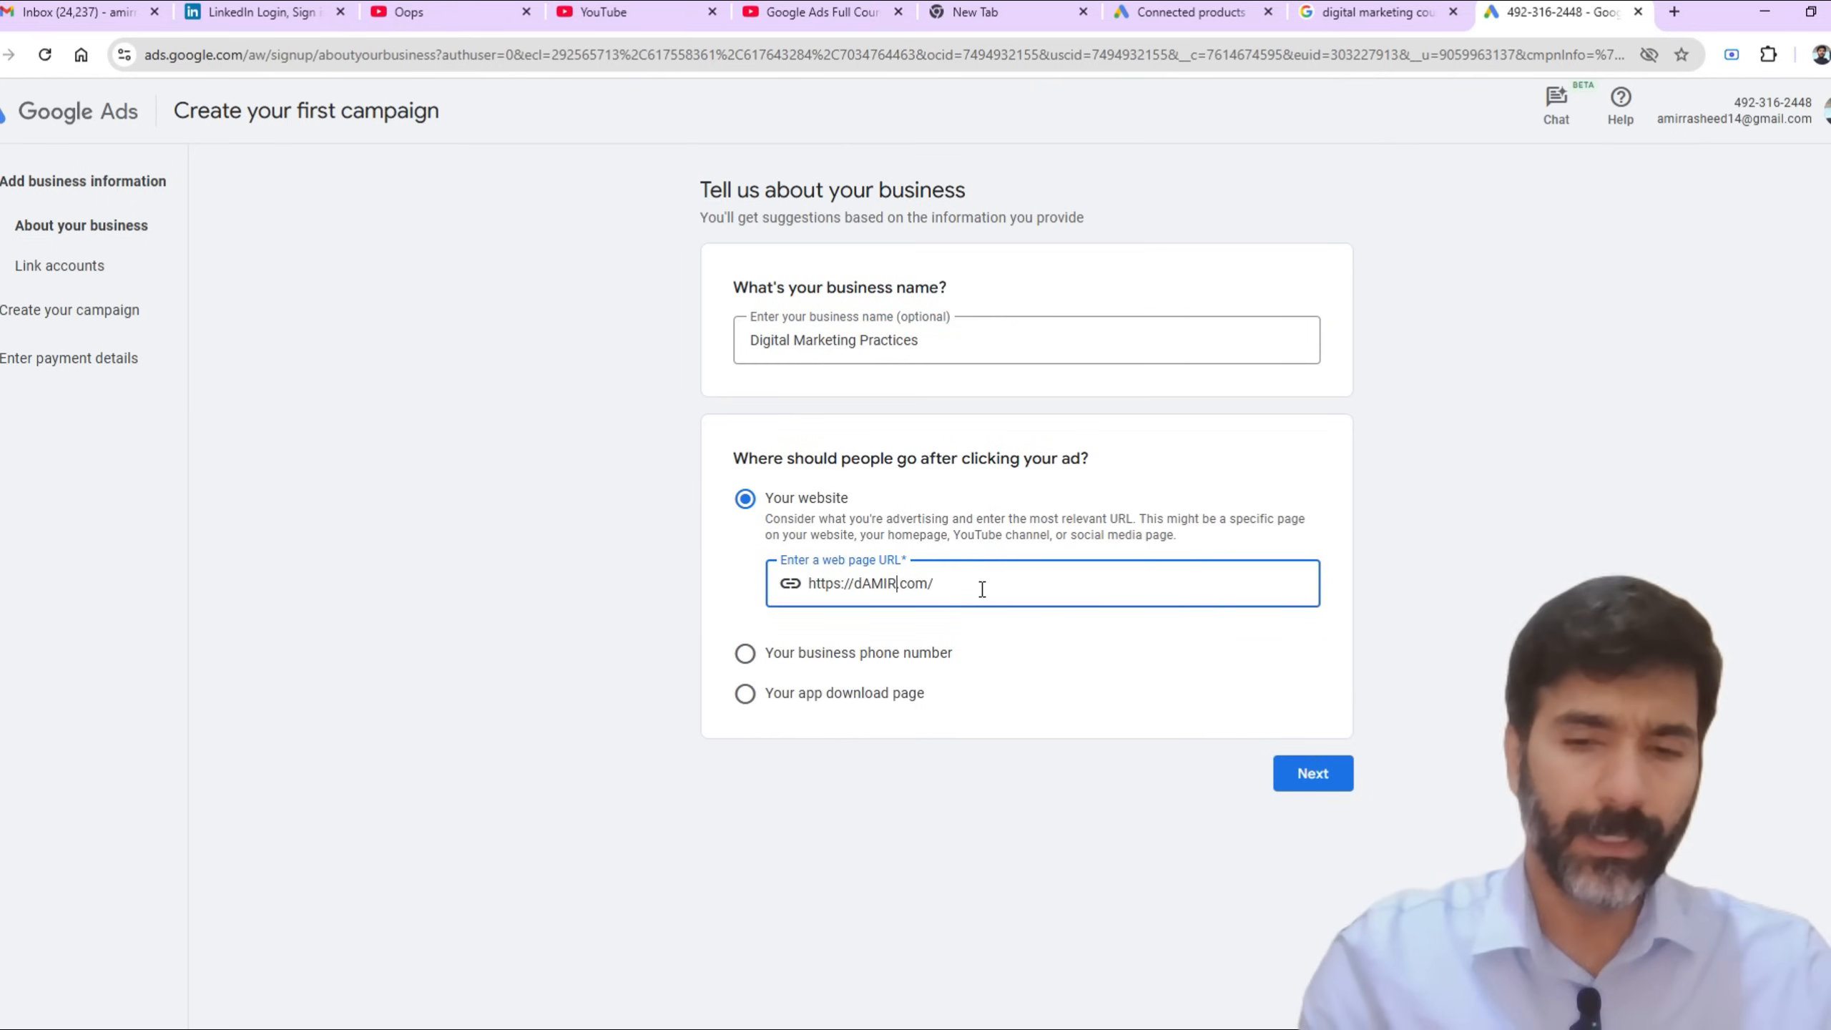
{"action": "left_click", "coordinate": [1298, 780]}
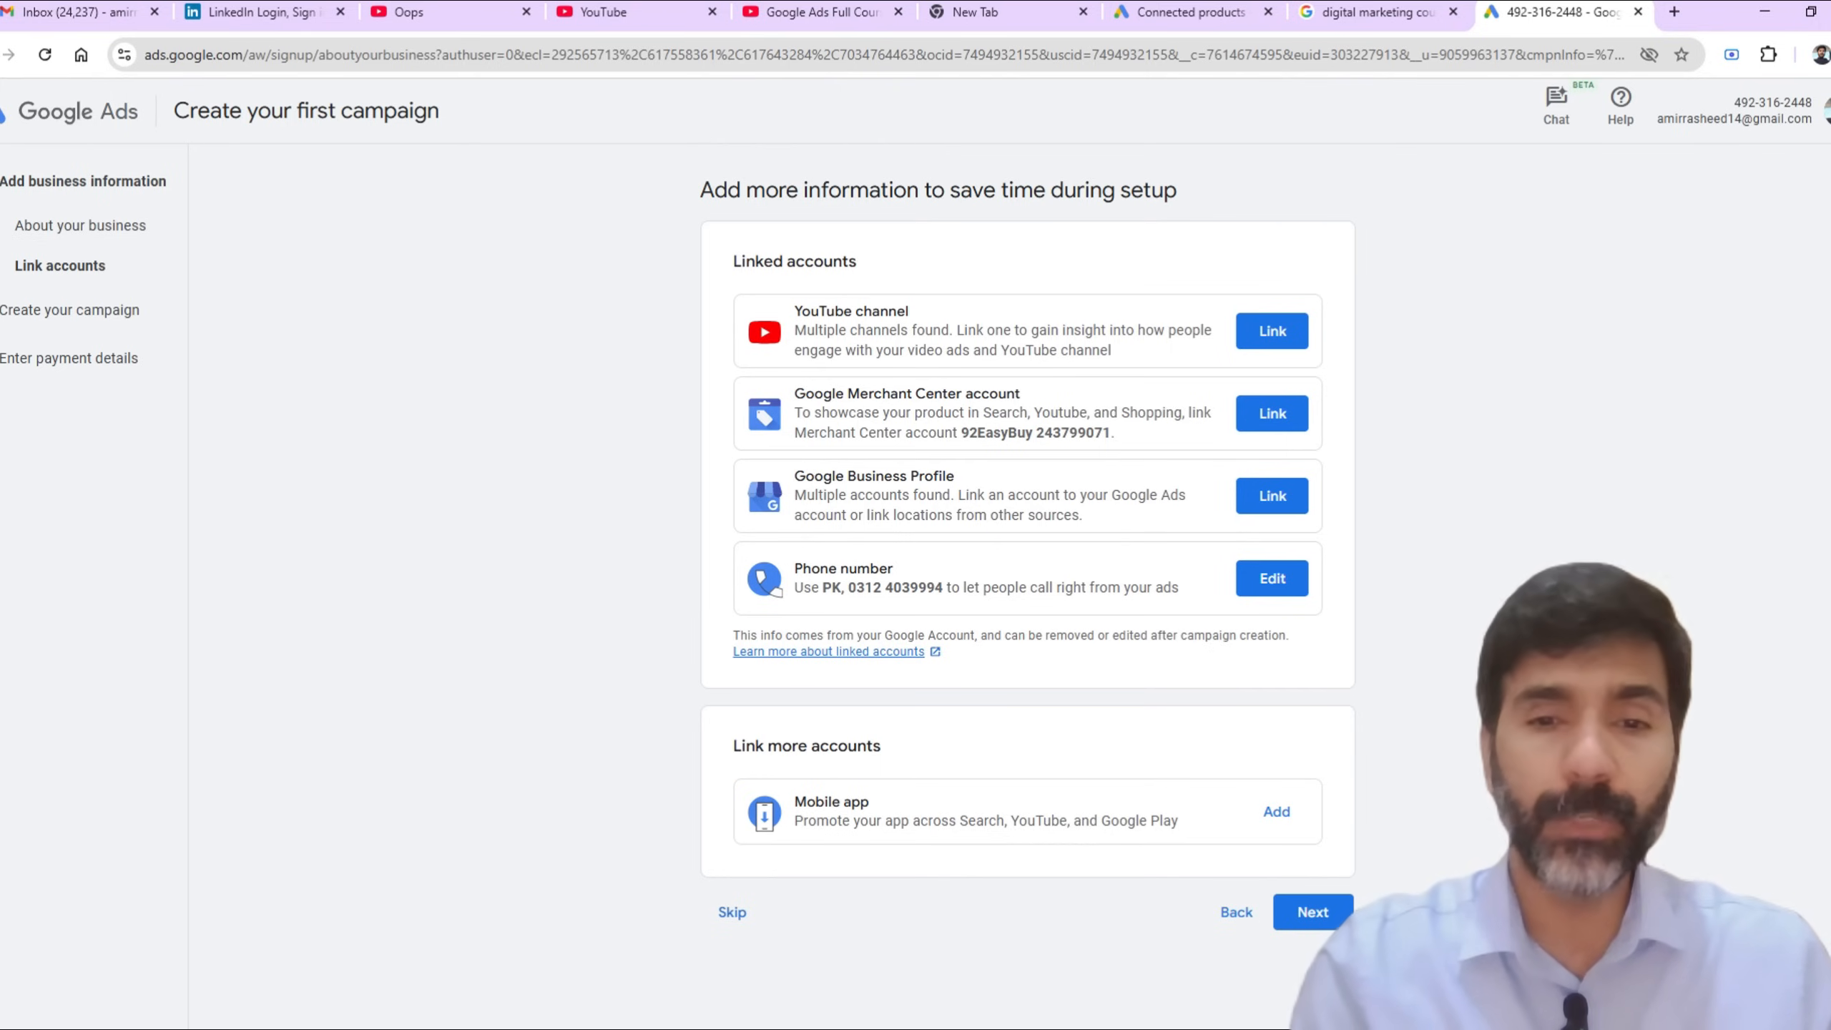
Step: Skip the account linking and campaign setup stages and leave campaign creation
{"action": "scroll", "coordinate": [1026, 548], "scroll_direction": "down", "scroll_amount": 1}
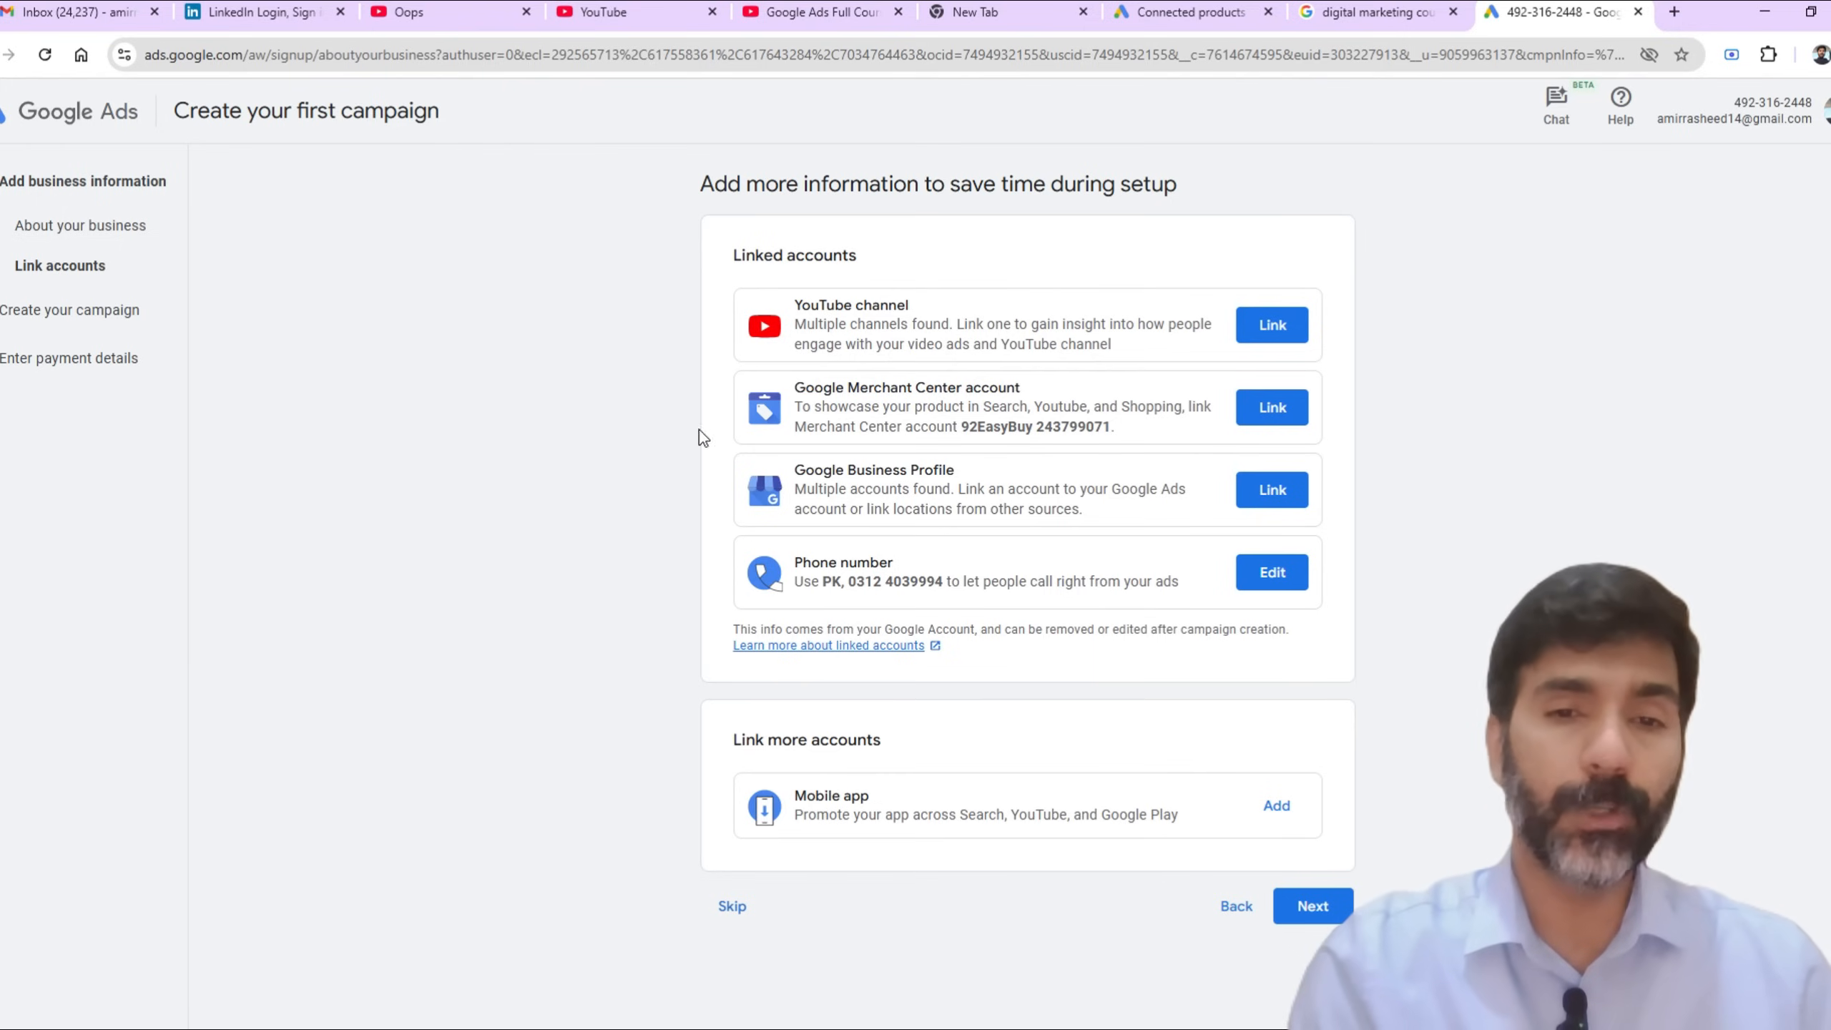
{"action": "left_click", "coordinate": [732, 906]}
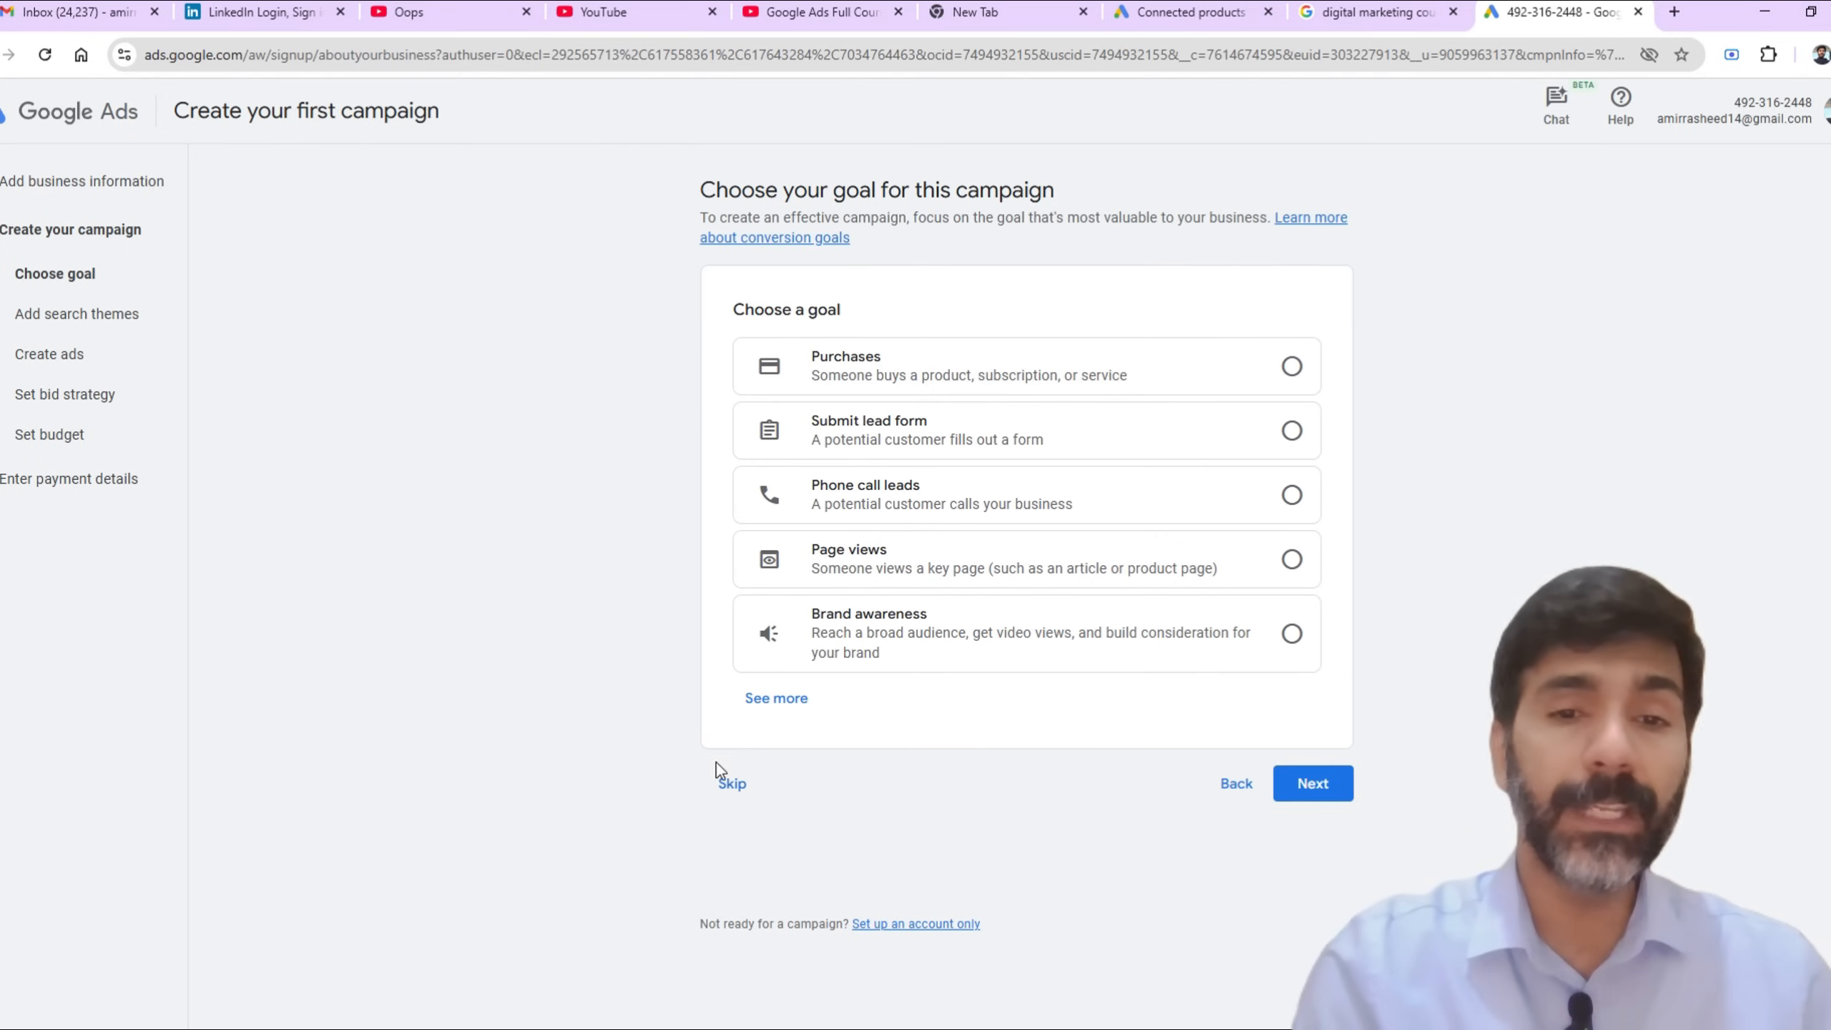
{"action": "left_click", "coordinate": [728, 791]}
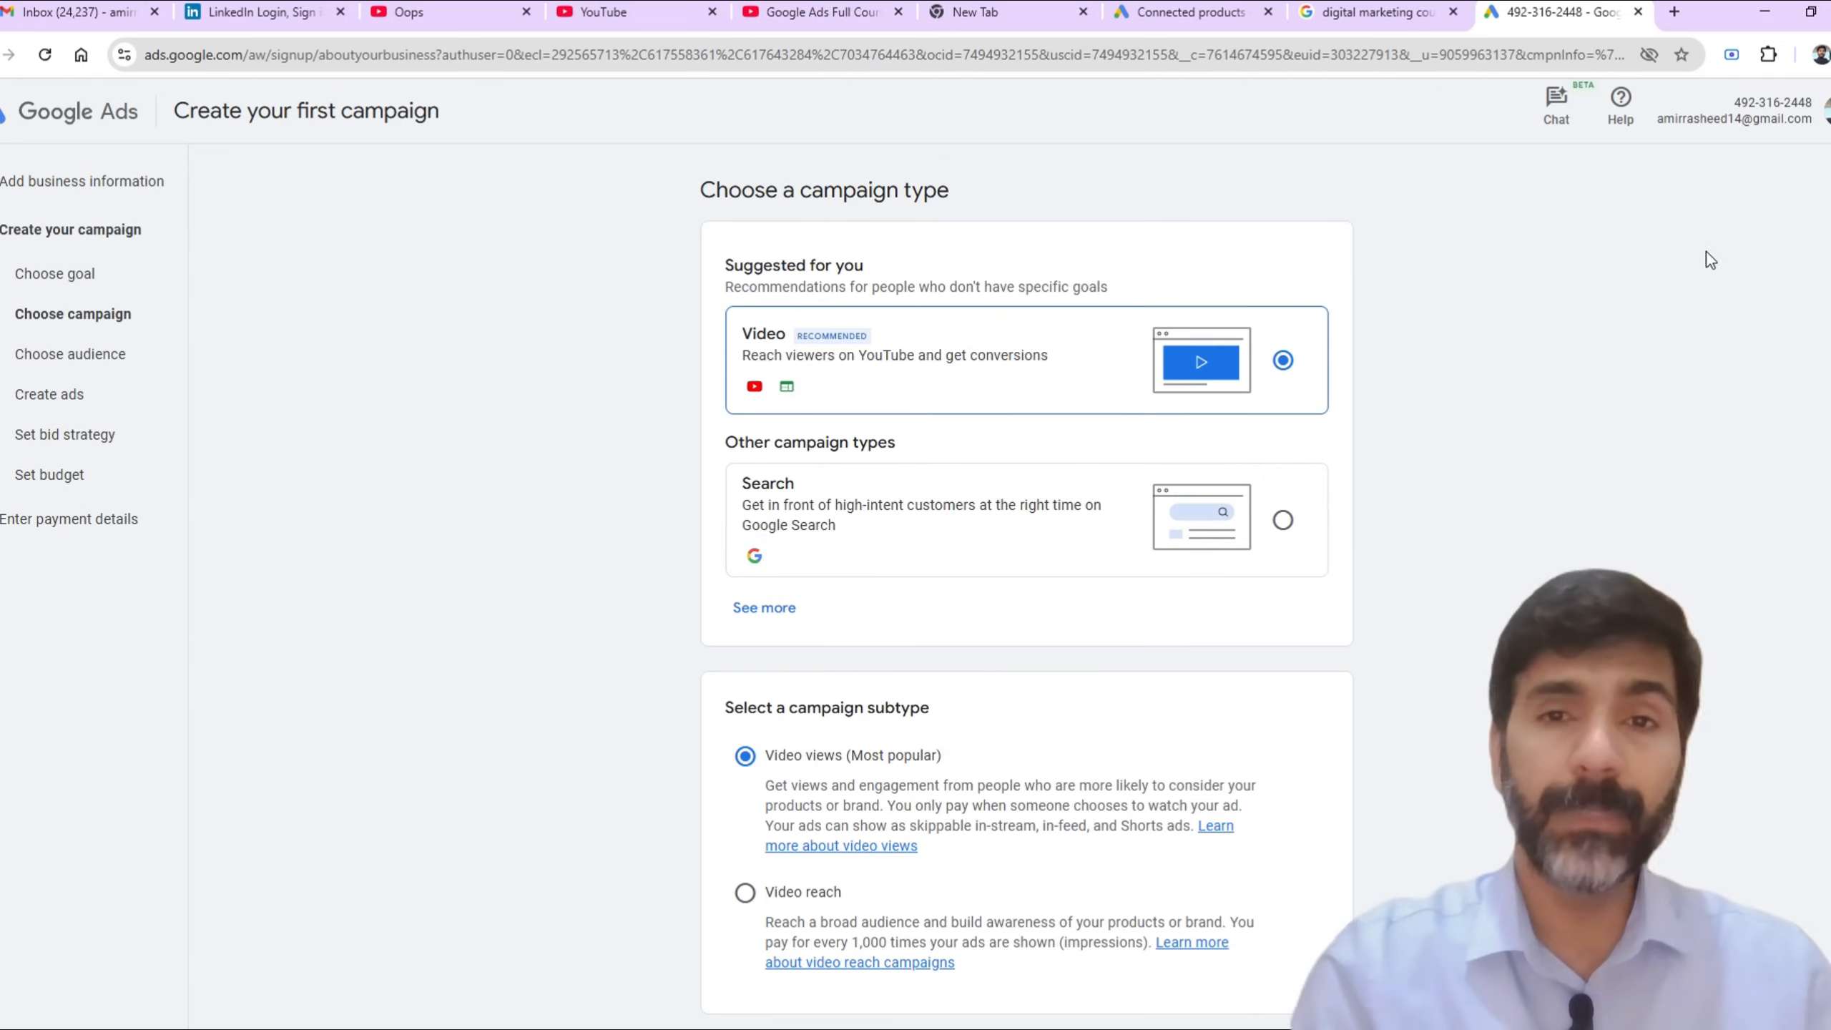
{"action": "scroll", "coordinate": [738, 930], "scroll_direction": "down", "scroll_amount": 2}
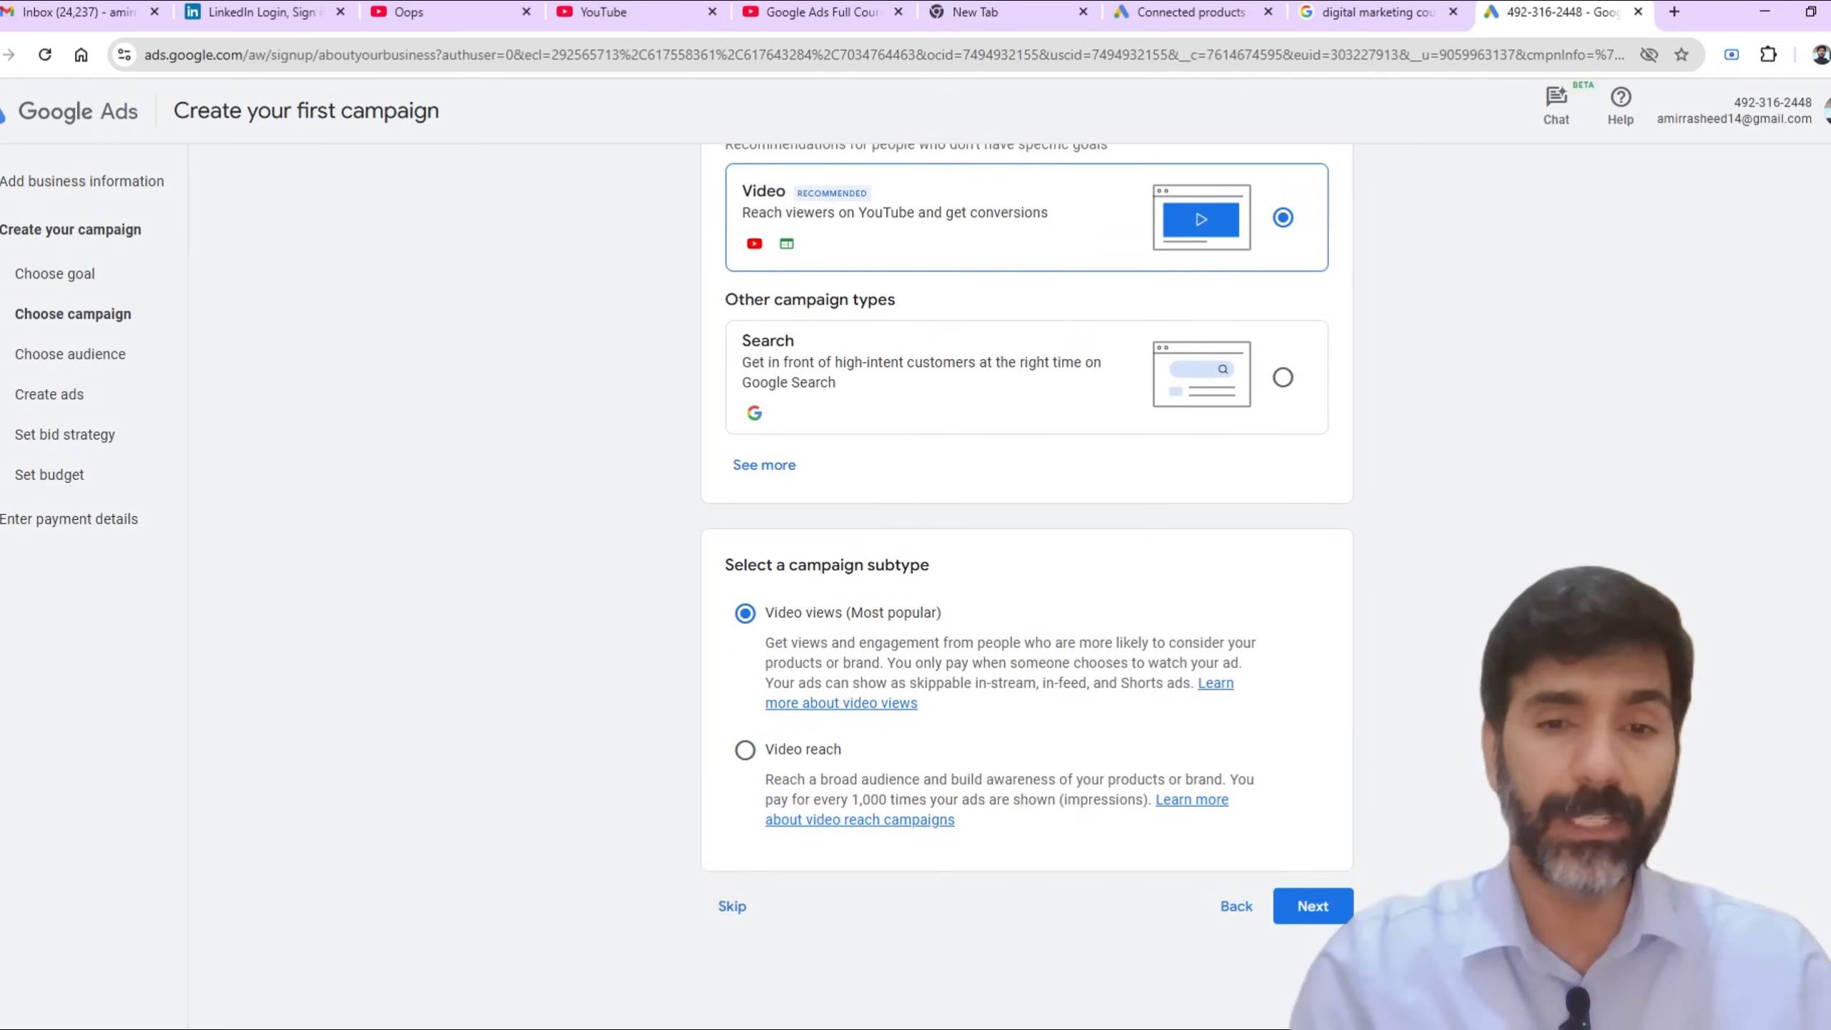
{"action": "left_click", "coordinate": [732, 910]}
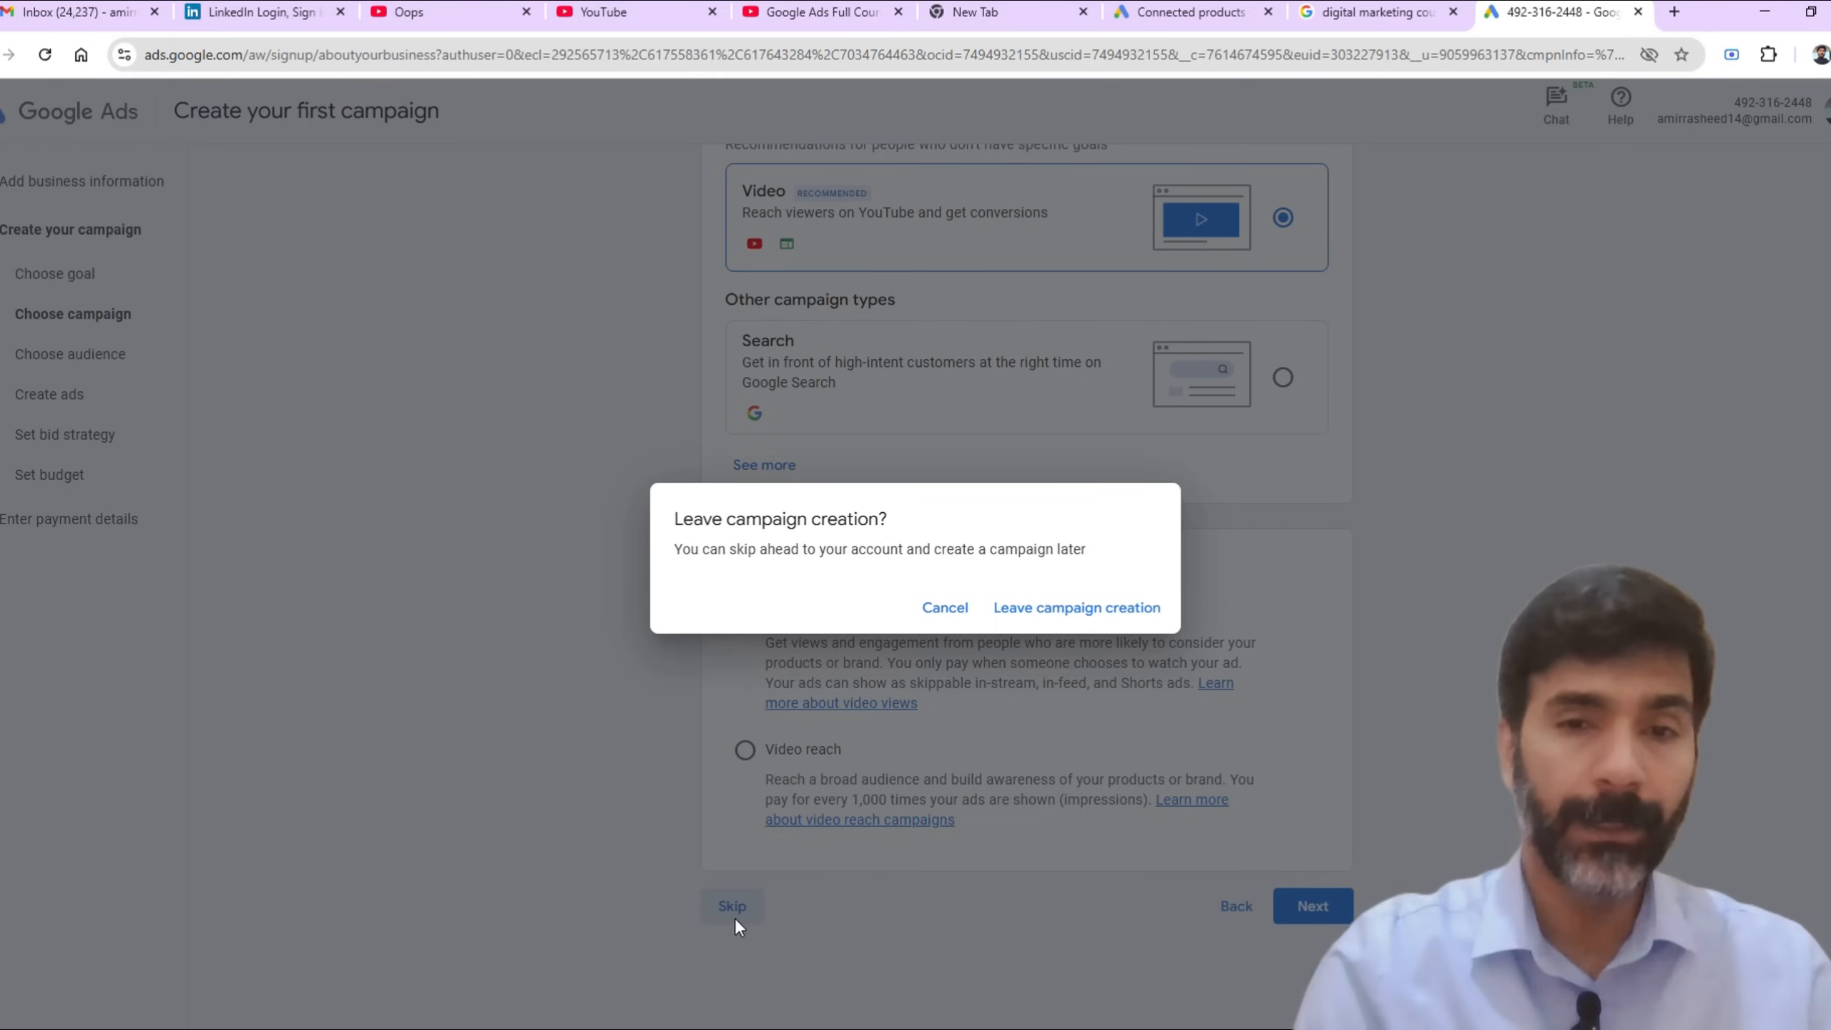
{"action": "left_click", "coordinate": [1070, 618]}
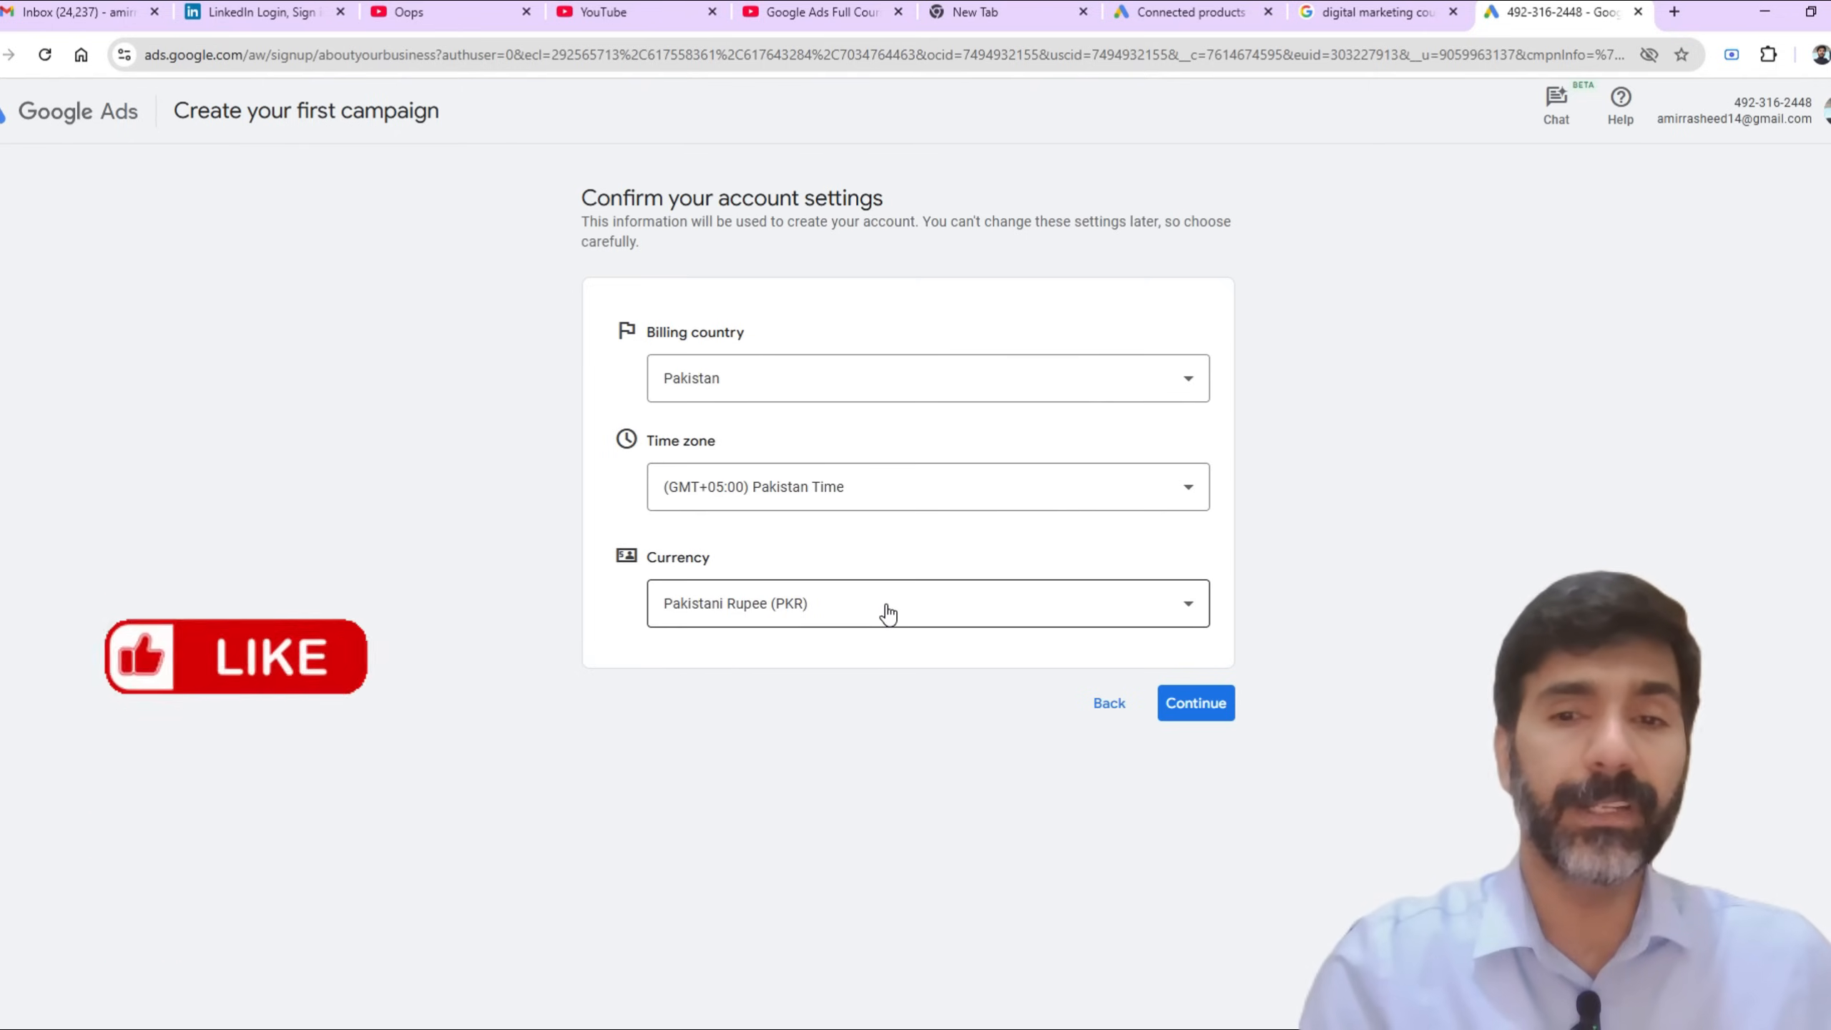
Step: Confirm Pakistan, (GMT+05:00) Pakistan Time and Pakistani Rupee (PKR) as account settings, and review the payment settings
{"action": "left_click", "coordinate": [1216, 719]}
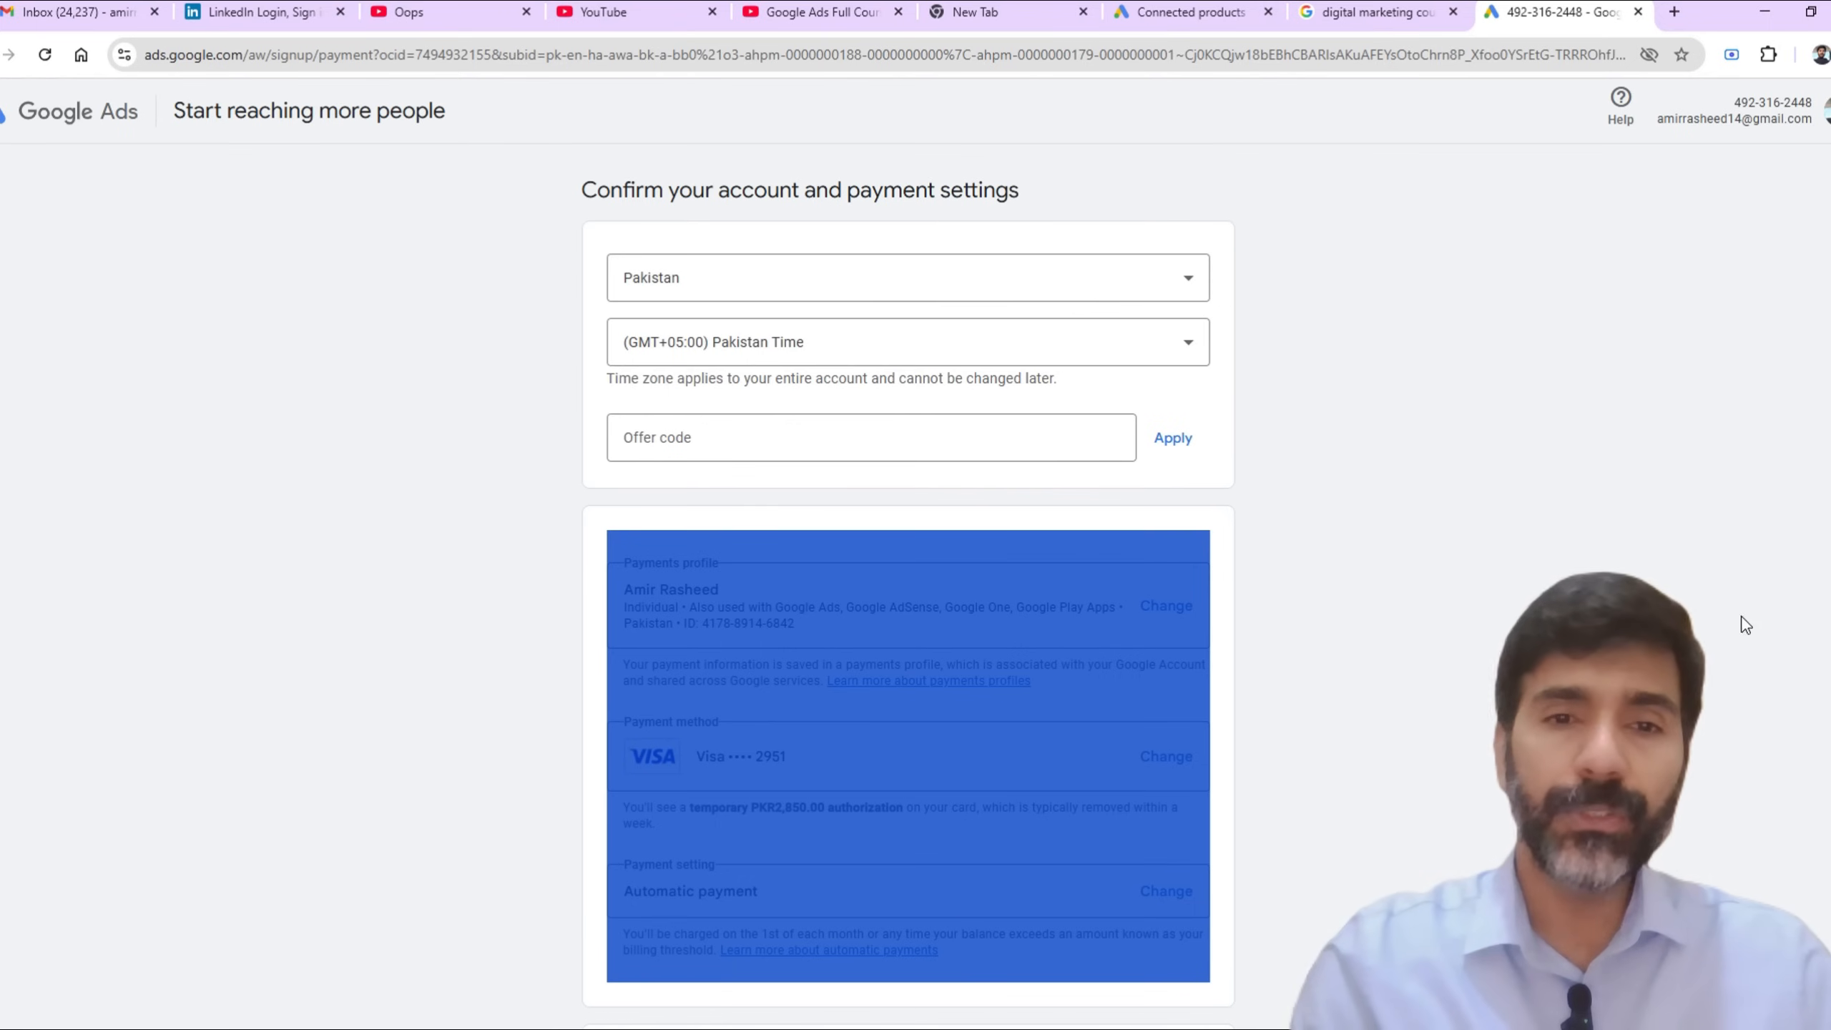
{"action": "scroll", "coordinate": [1521, 550], "scroll_direction": "down", "scroll_amount": 3}
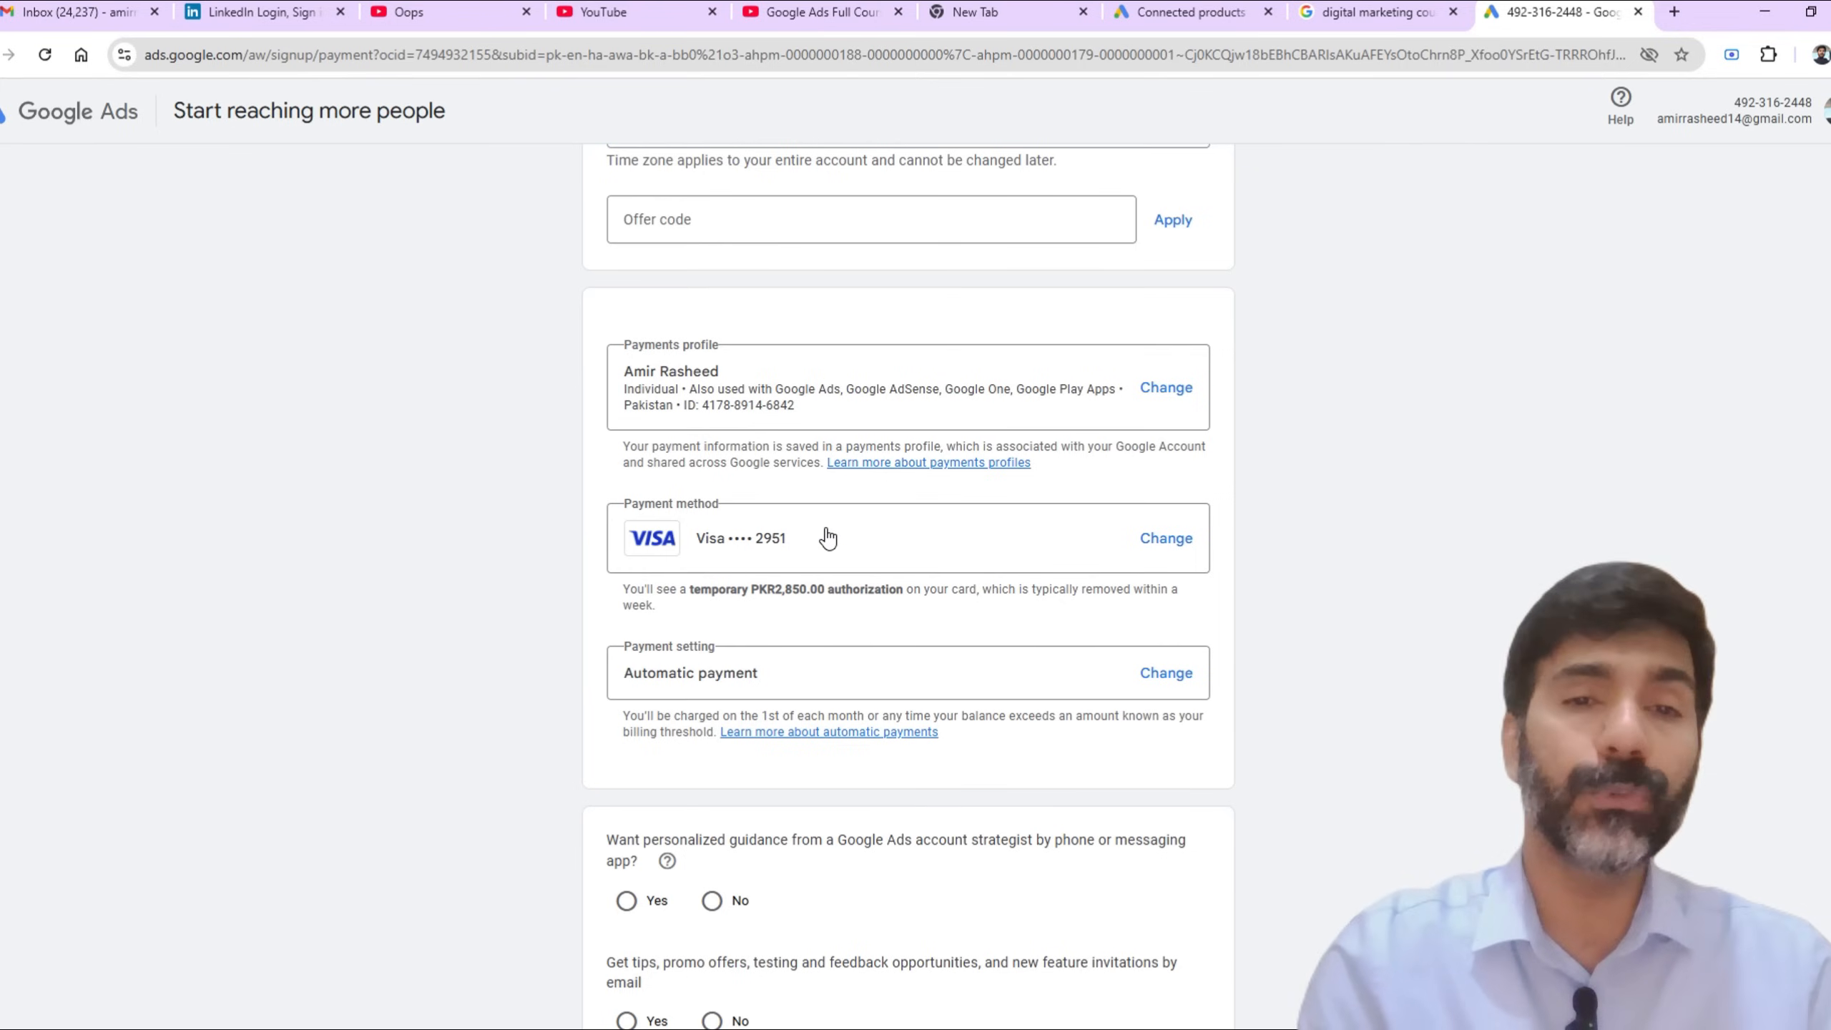
{"action": "scroll", "coordinate": [846, 523], "scroll_direction": "down", "scroll_amount": 3}
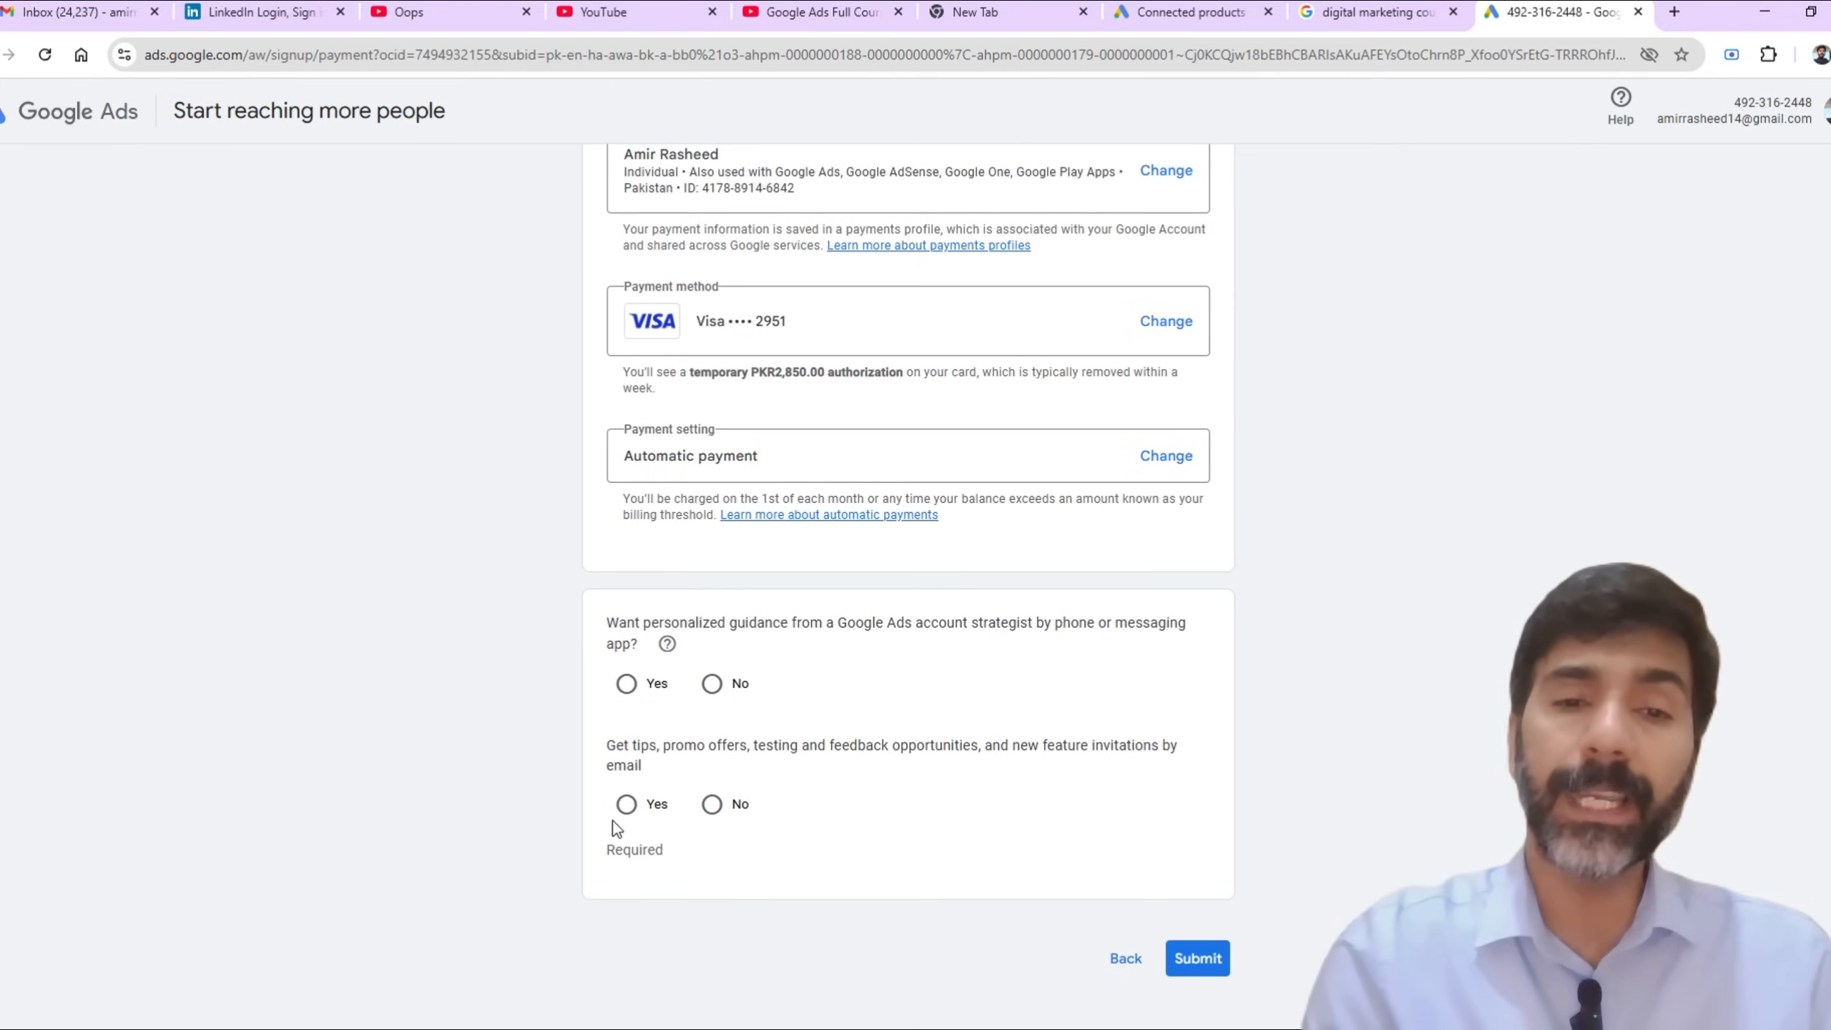
Step: Accept emailed tips and promo offers, decline personalized guidance from an account strategist, and submit the payment settings
{"action": "left_click", "coordinate": [627, 807]}
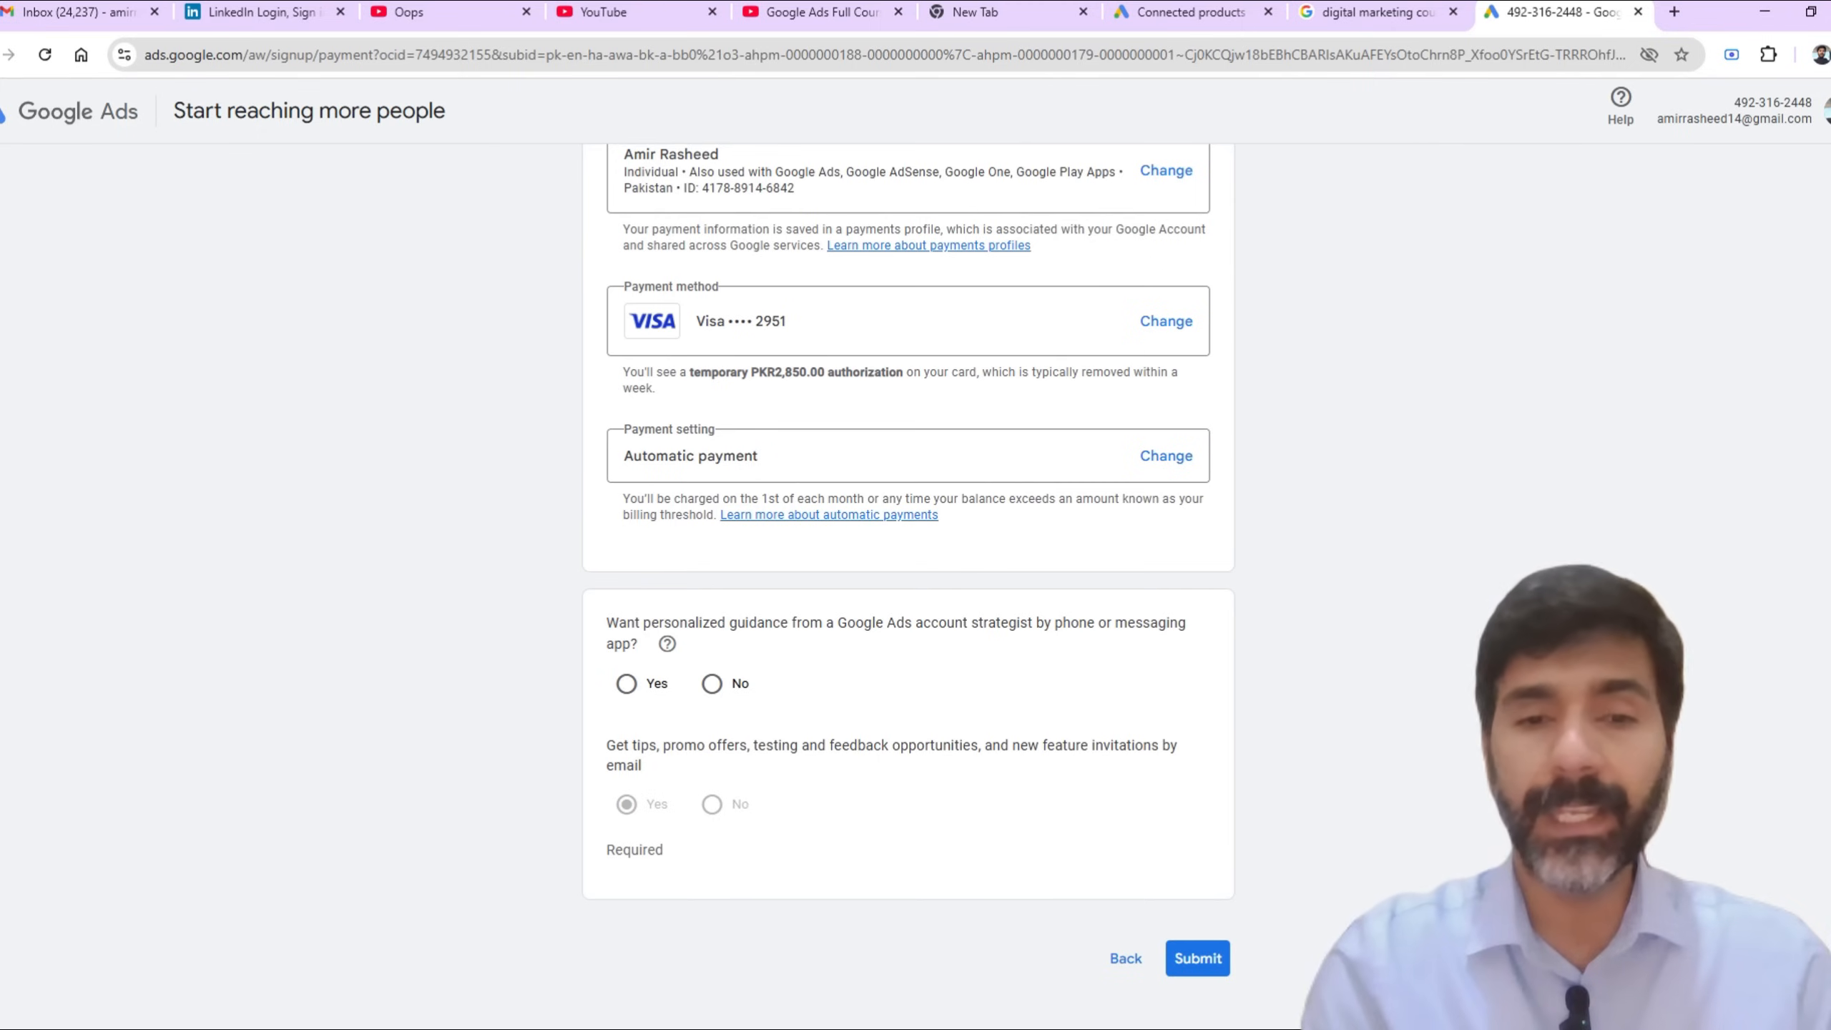
{"action": "left_click", "coordinate": [712, 685]}
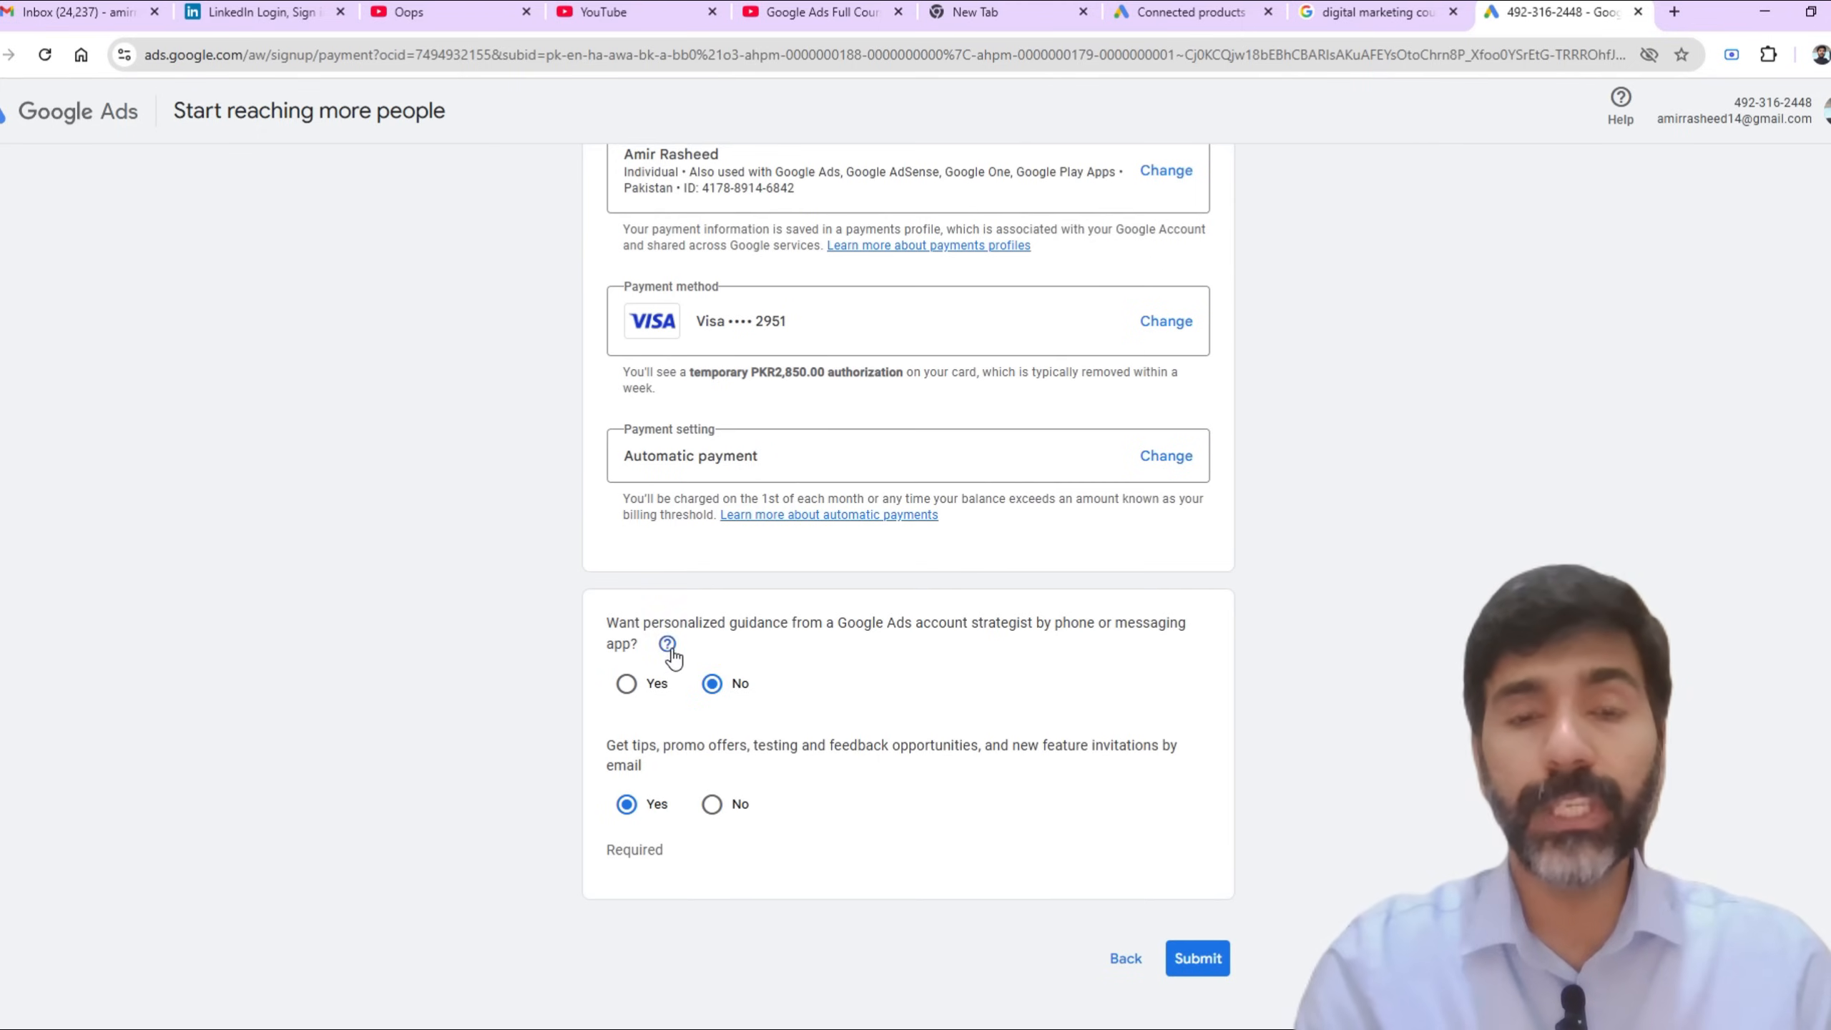
{"action": "left_click", "coordinate": [1202, 965]}
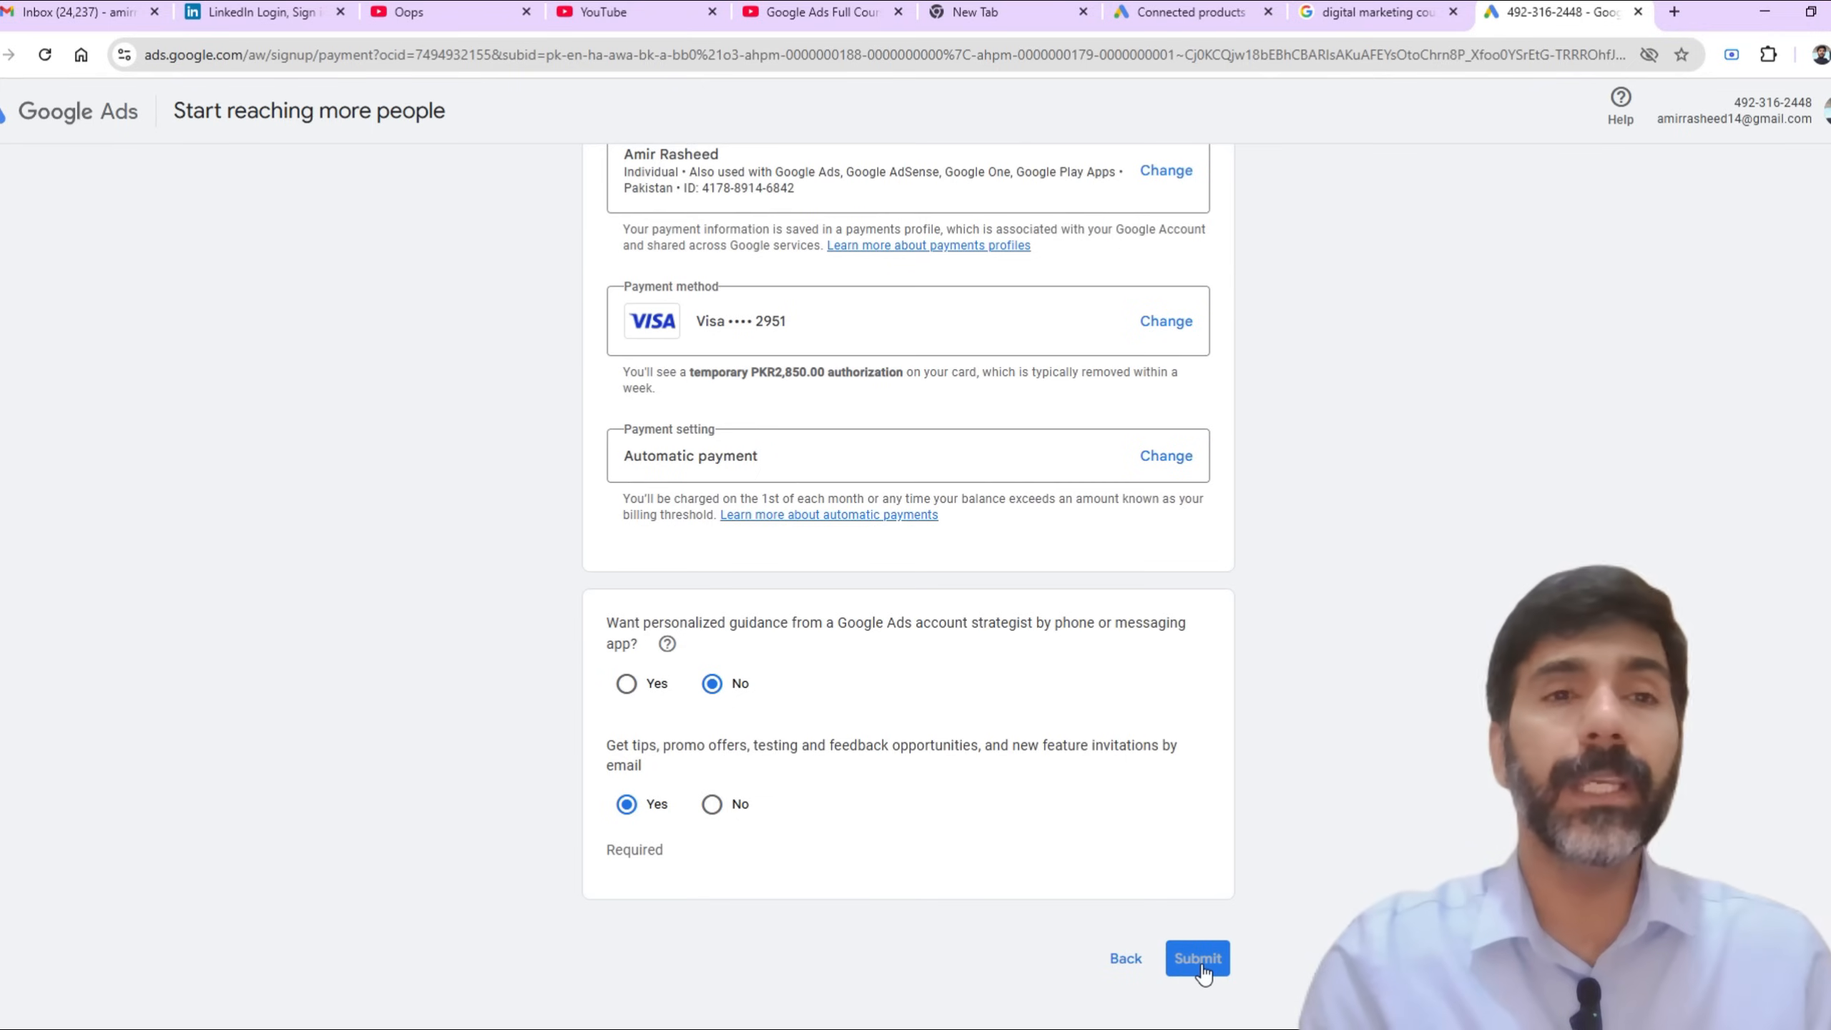